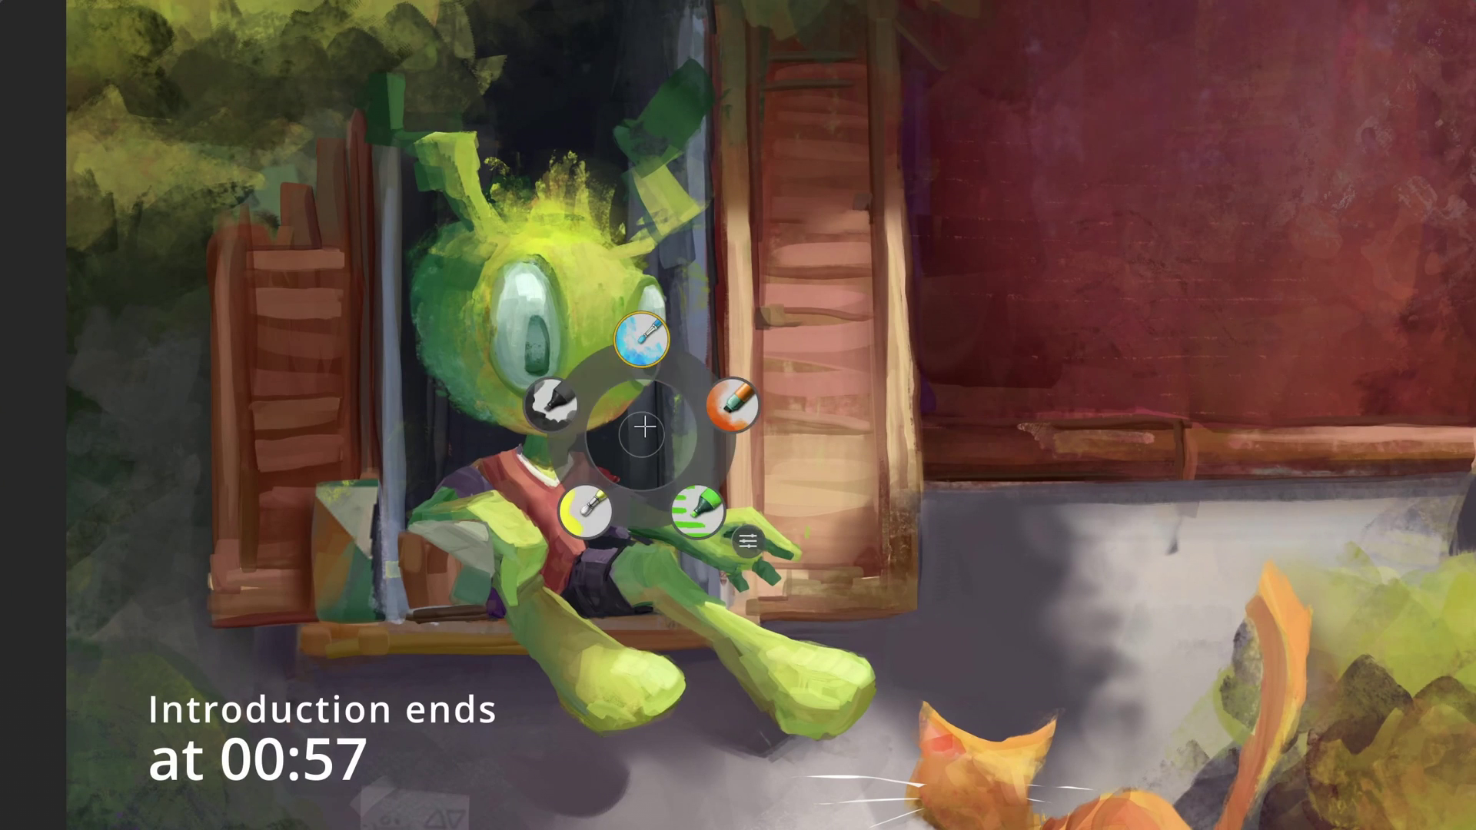
- Sample the mint green from the alien's eye and bring up the pop-up colour wheel on the canvas
alt+click(542, 363)
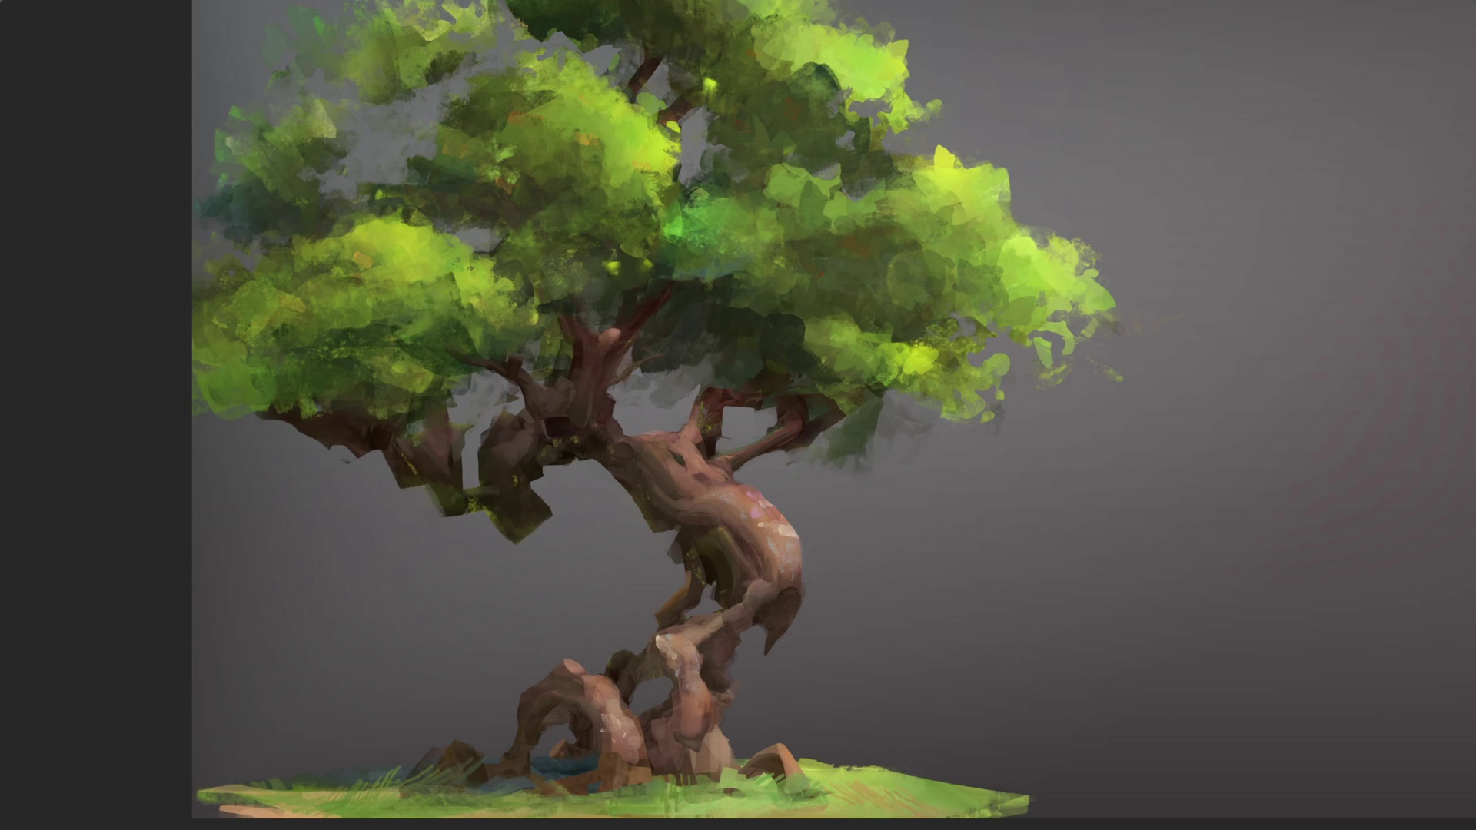
right_click(480, 254)
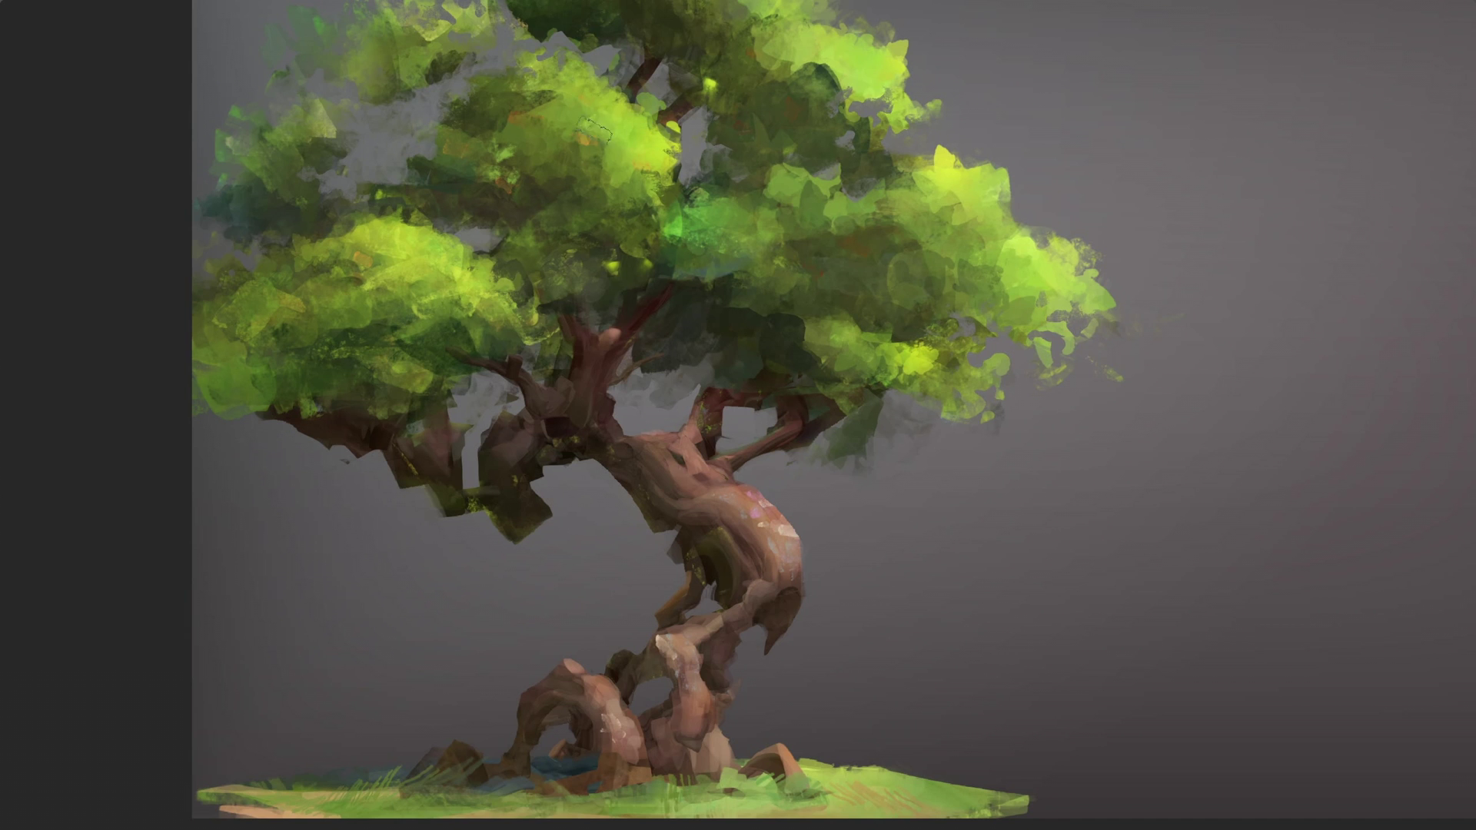
key(ctrl+plus)
key(ctrl+minus)
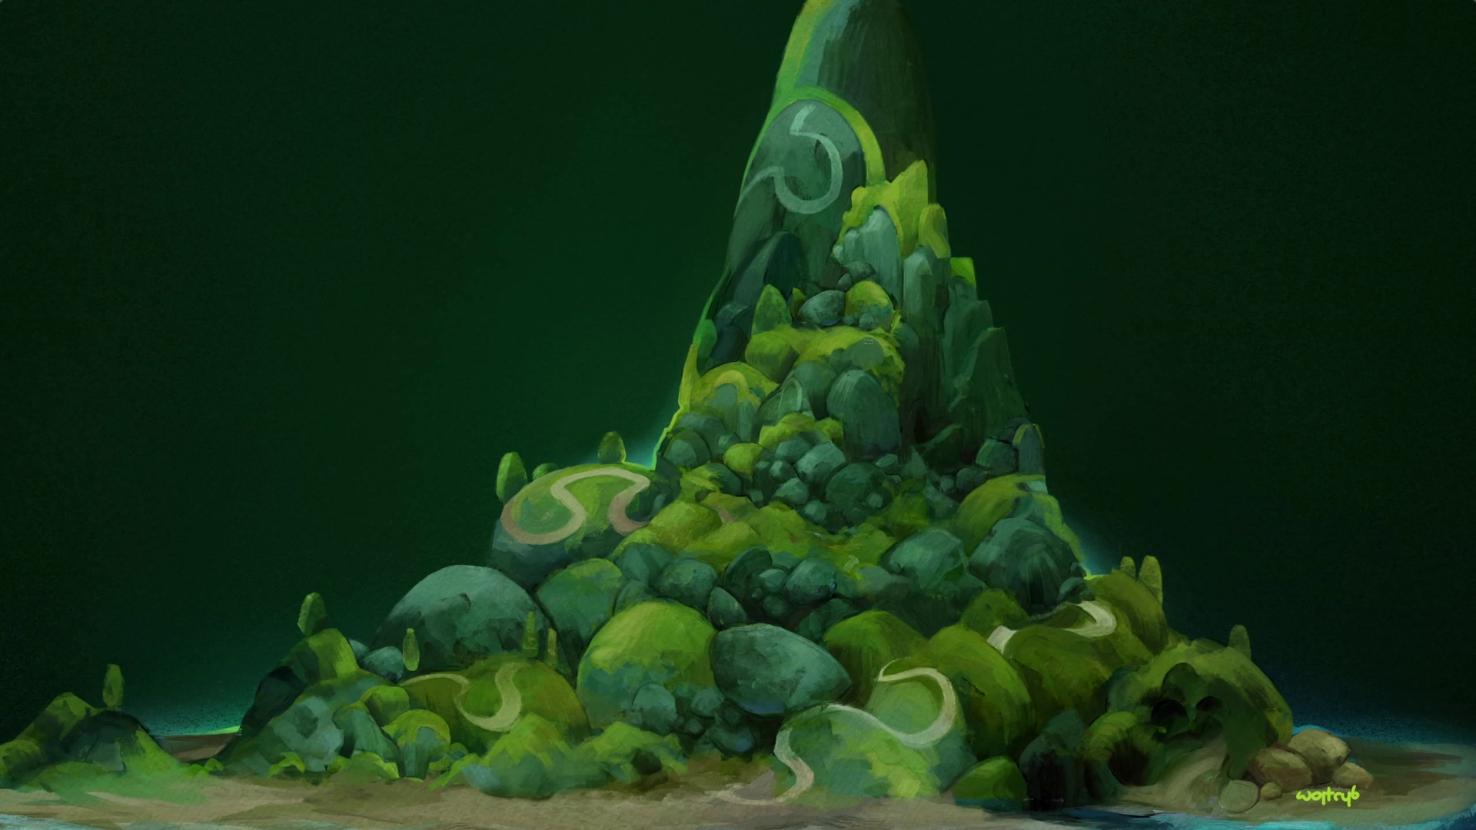
alt+shift+right_click(751, 530)
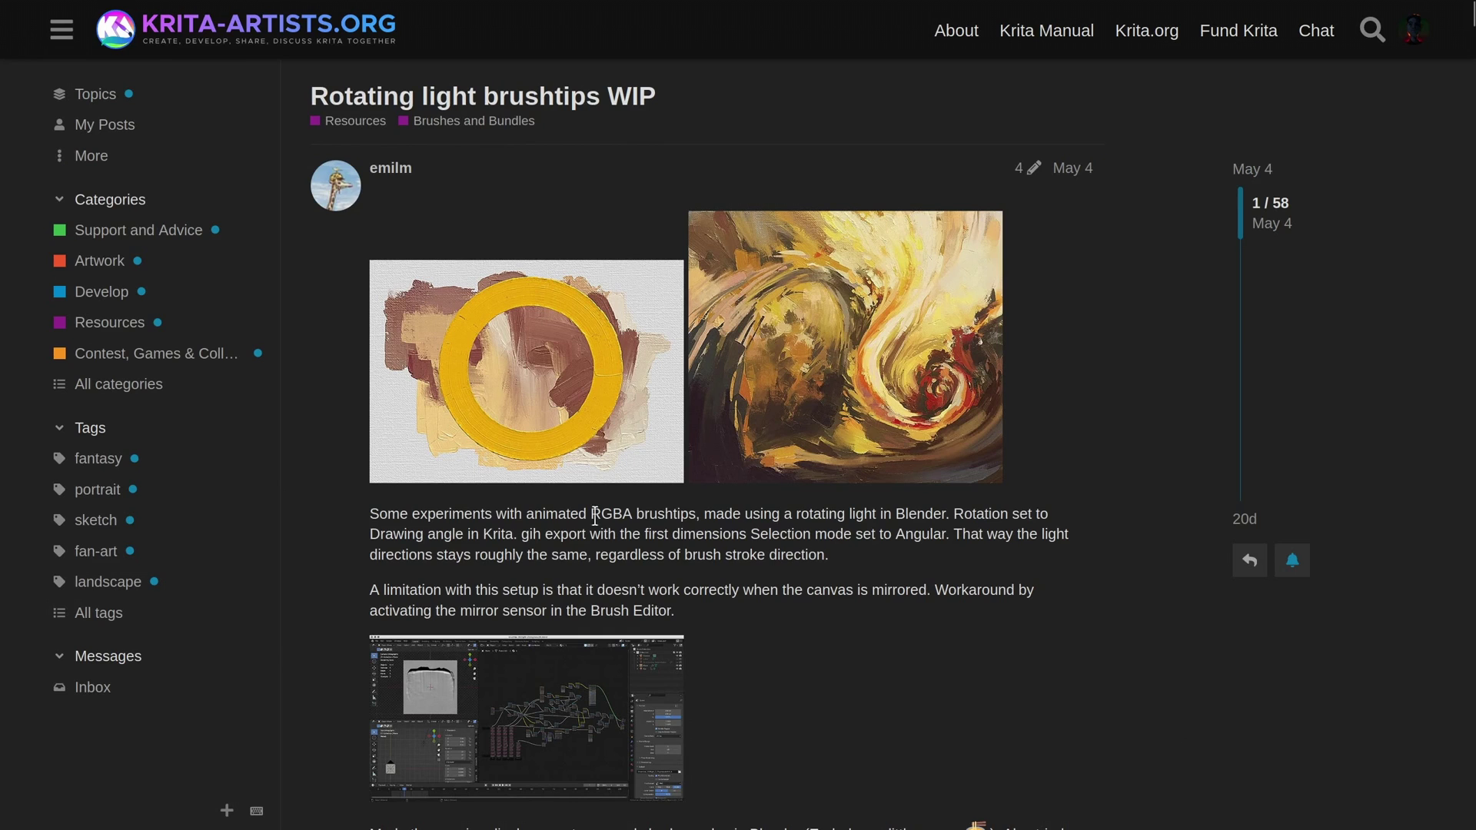
- Enlarge the ring brushstroke example image, then advance to the swirl painting
click(570, 418)
click(572, 422)
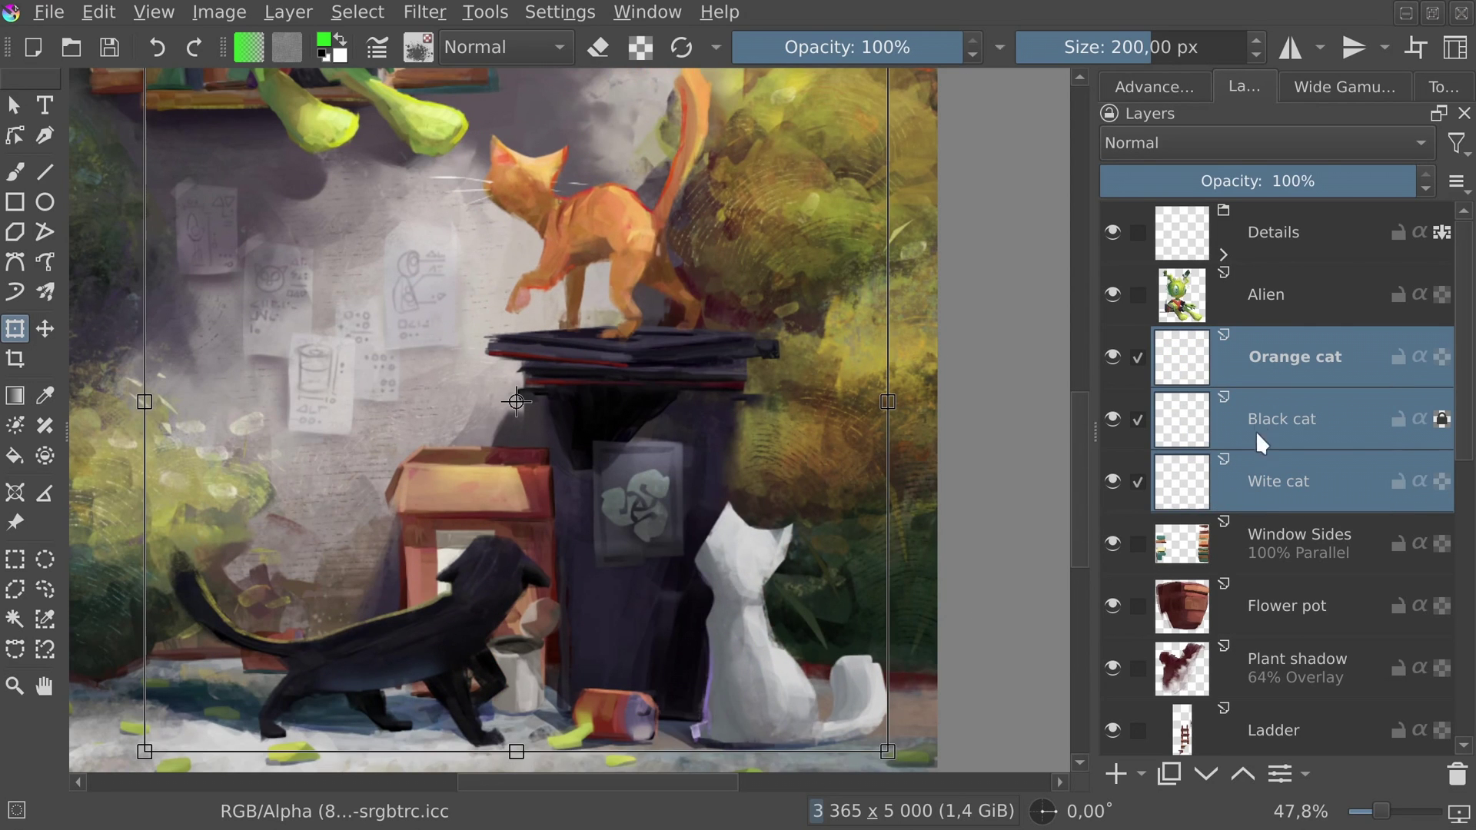
- Limit the transform to the Orange cat and Wite cat layers, leaving Black cat out
click(1261, 369)
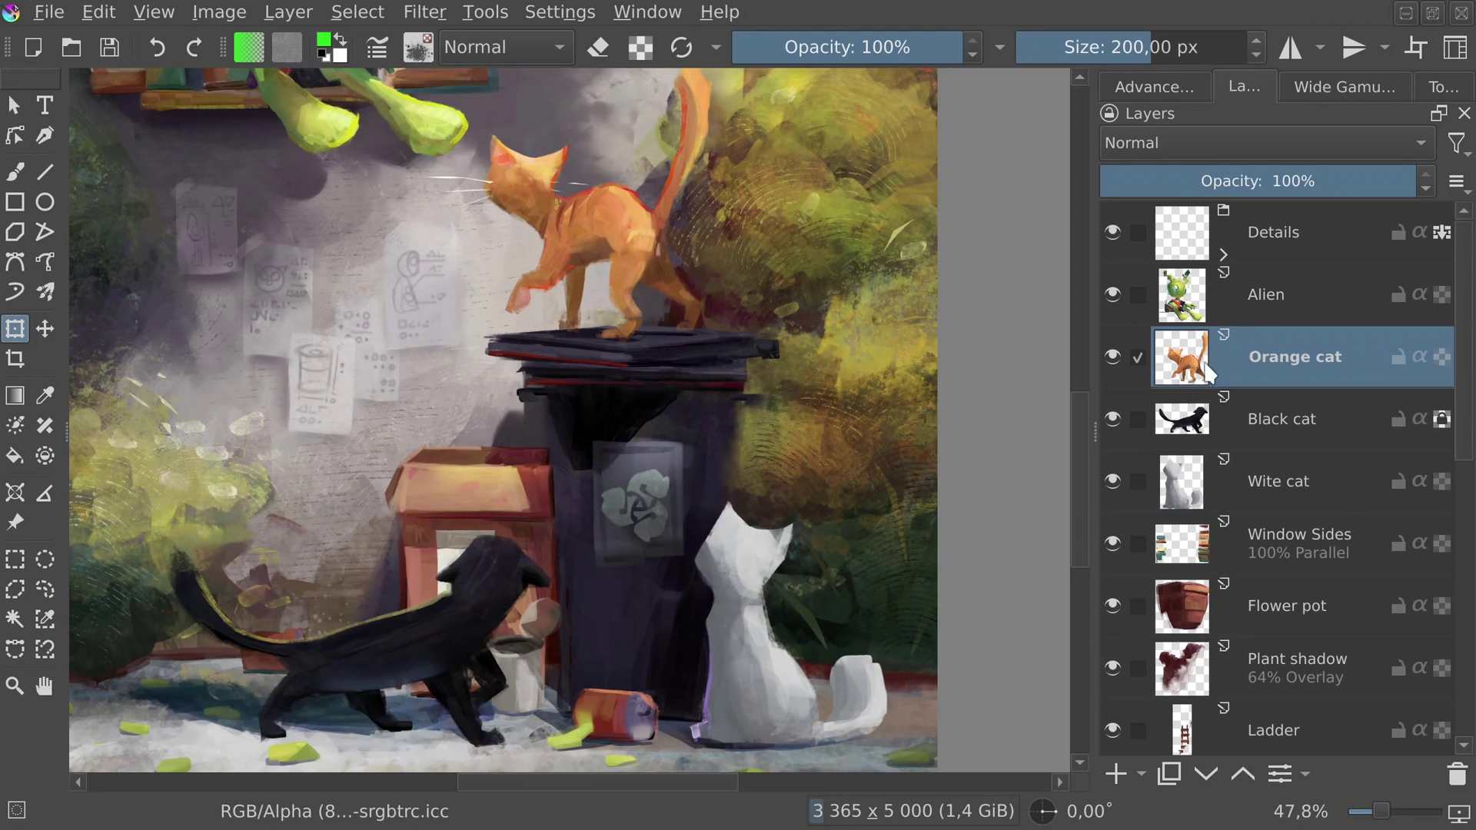
click(1138, 481)
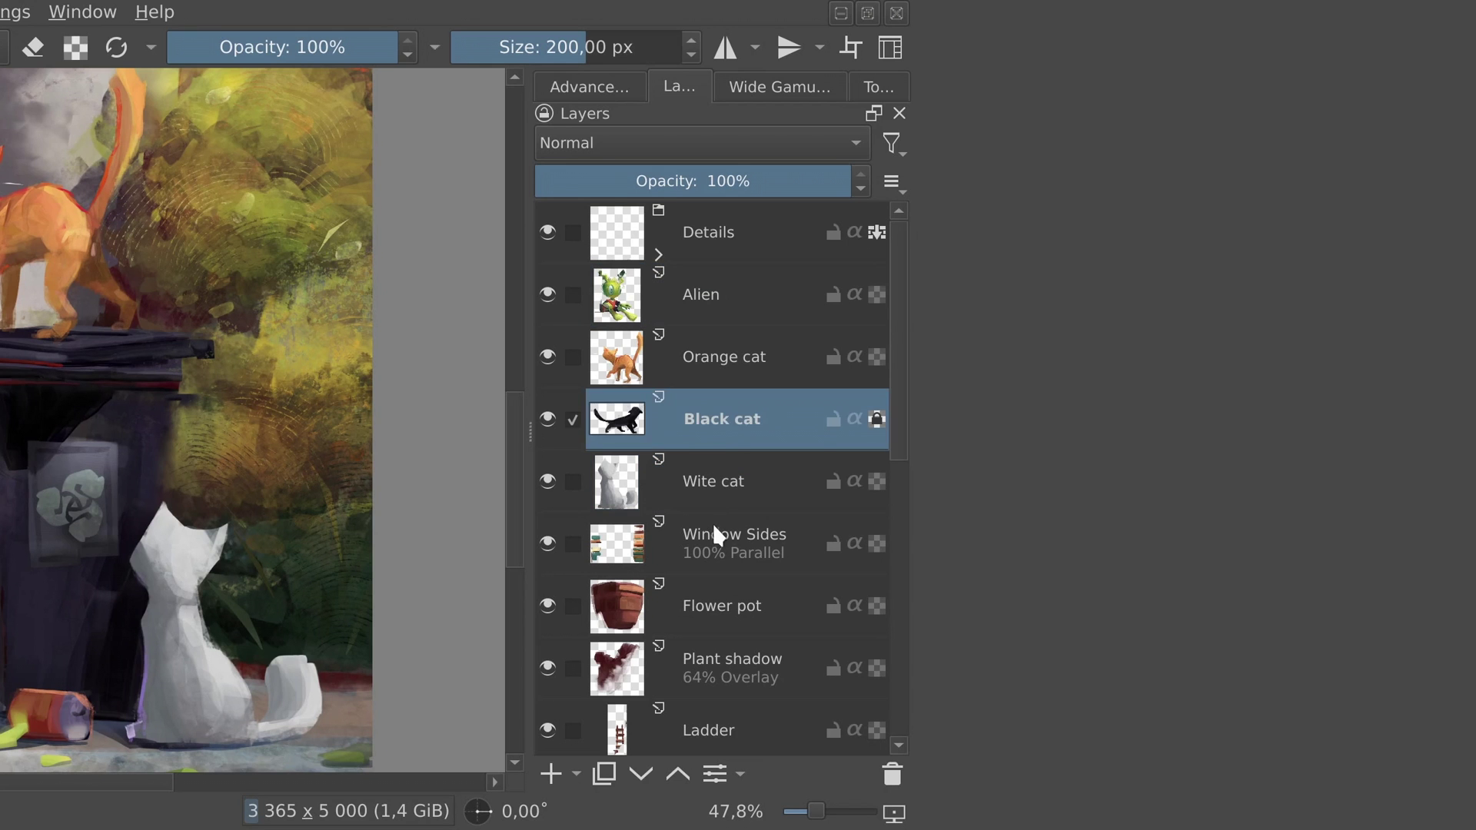
- Multi-select the Wite cat, Orange cat and Alien layers, then select only Flower pot
click(713, 525)
click(572, 481)
click(572, 356)
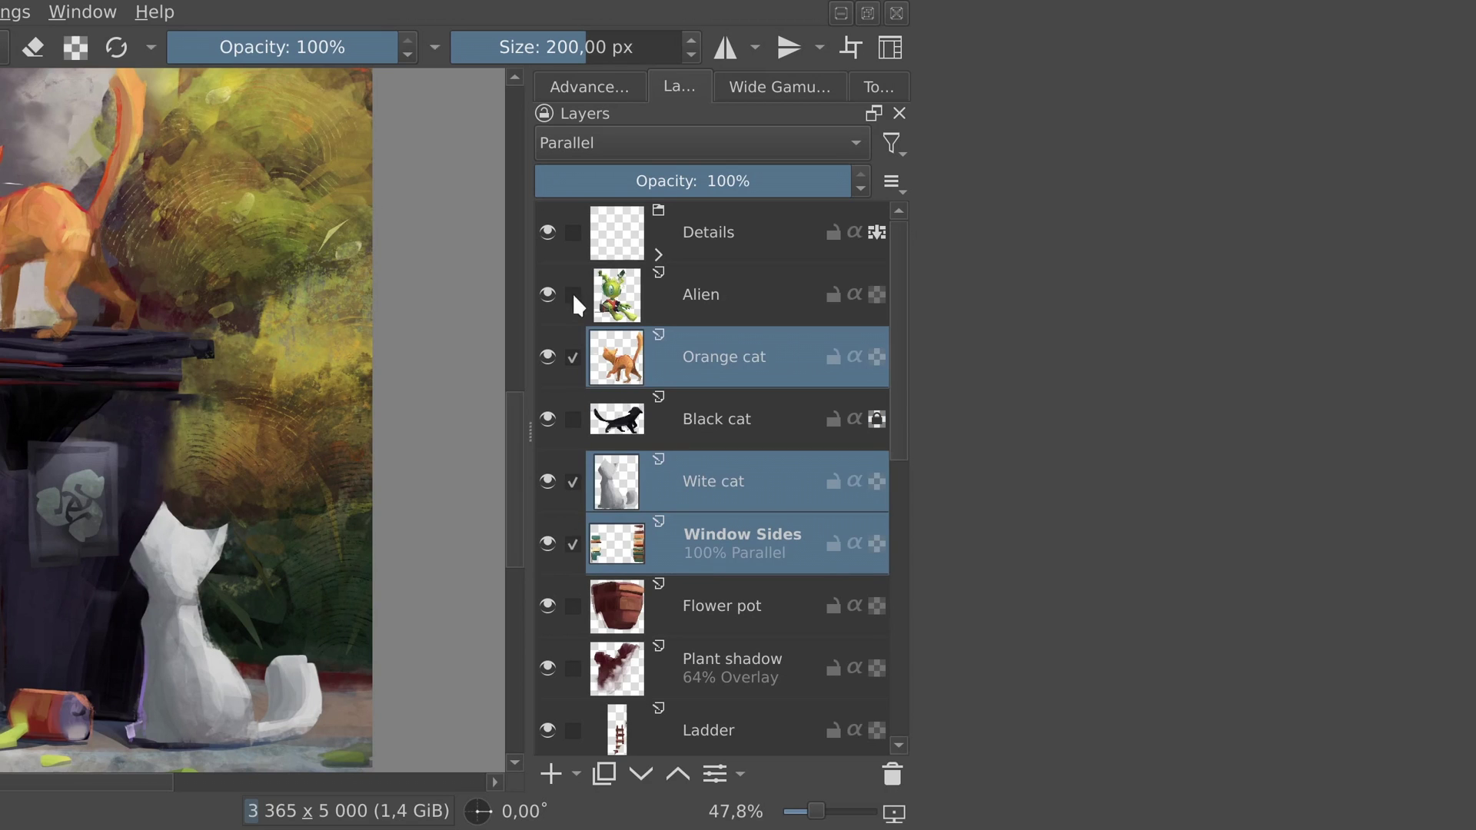
click(572, 294)
click(573, 544)
click(715, 605)
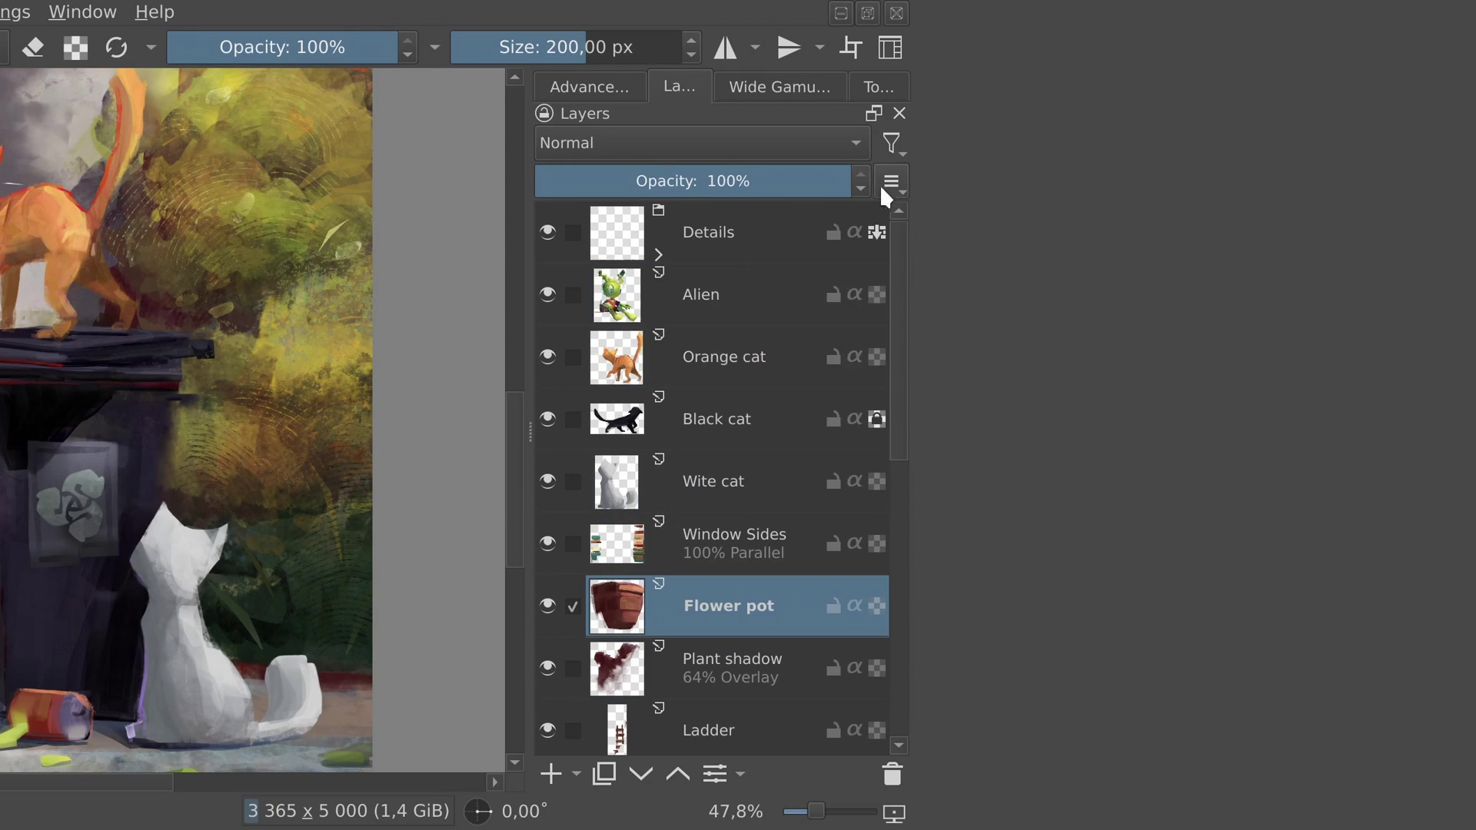
- Browse the Layers docker's display options menu
click(890, 183)
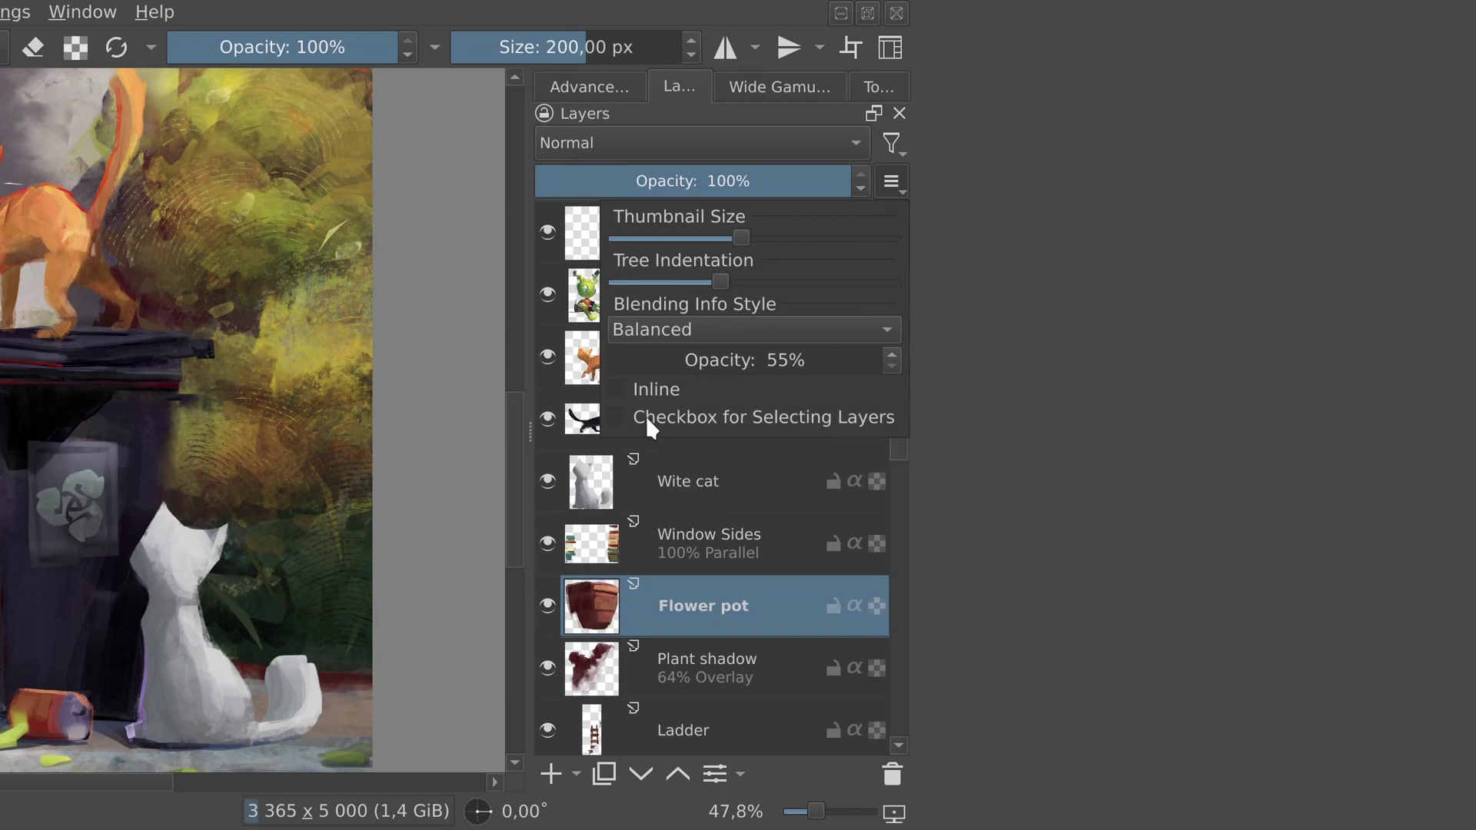
scroll(628, 684, down, 5)
mouse_move(628, 684)
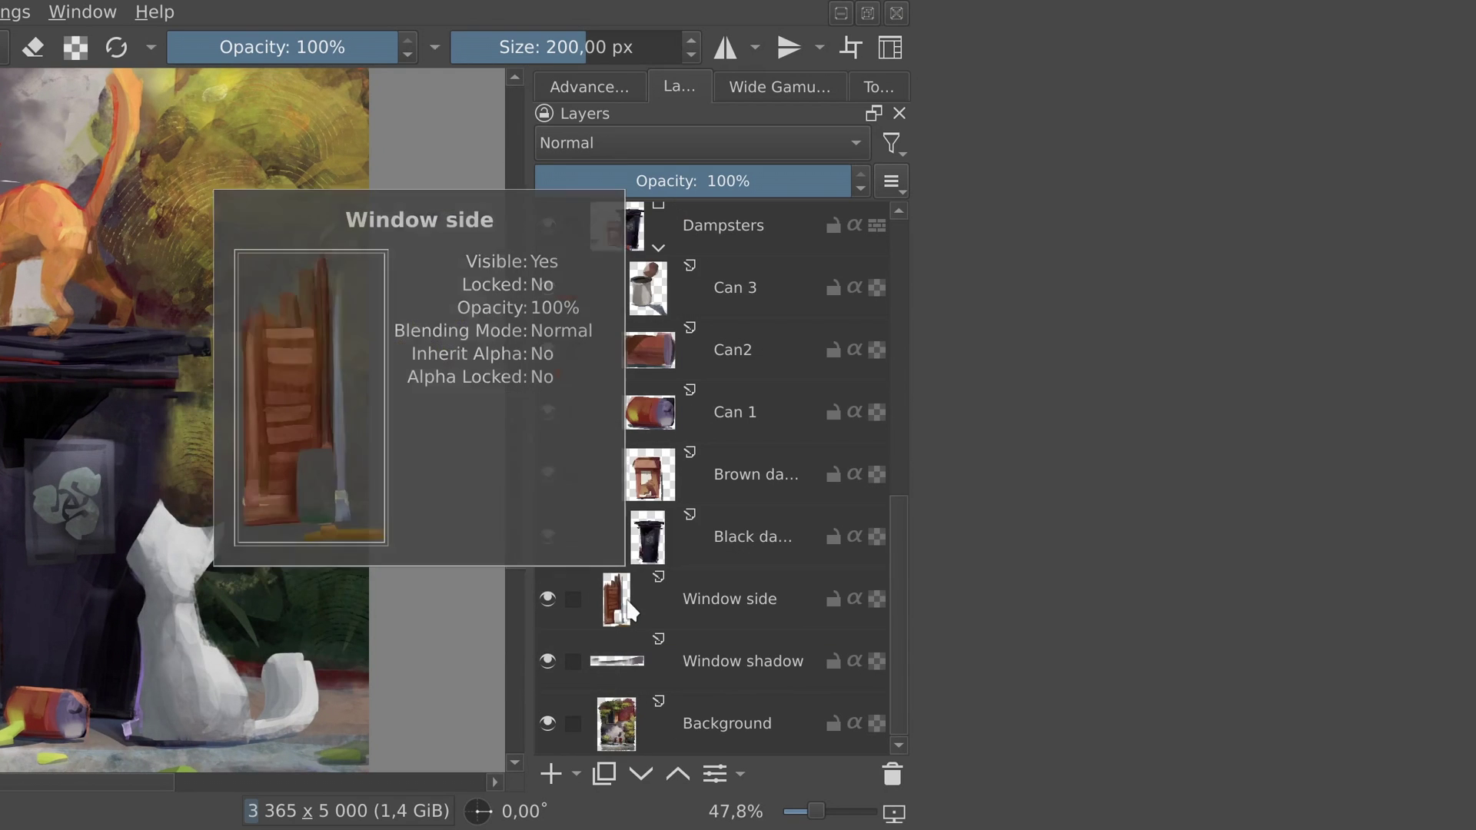
mouse_move(646, 474)
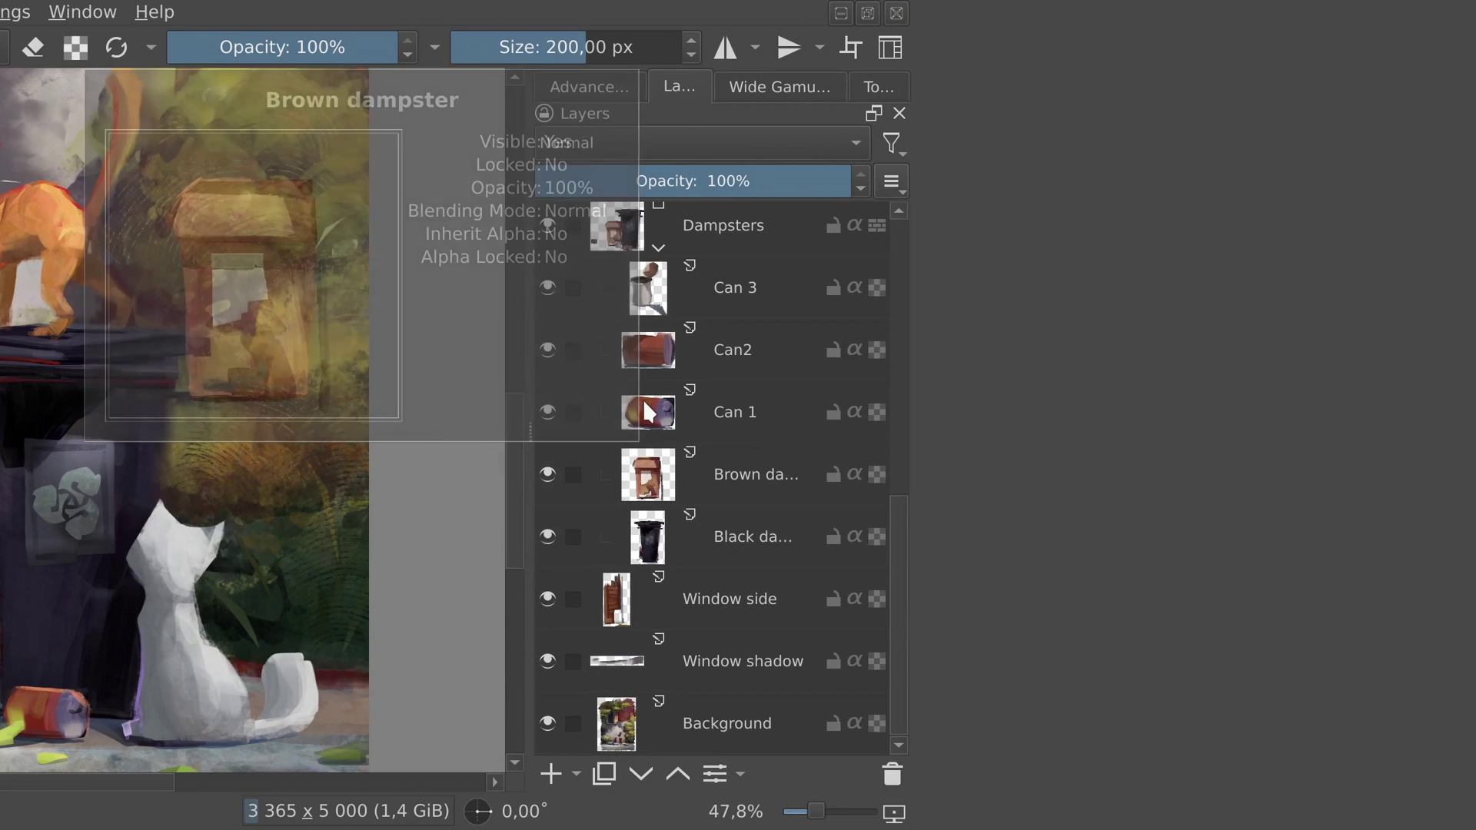
scroll(555, 309, up, 5)
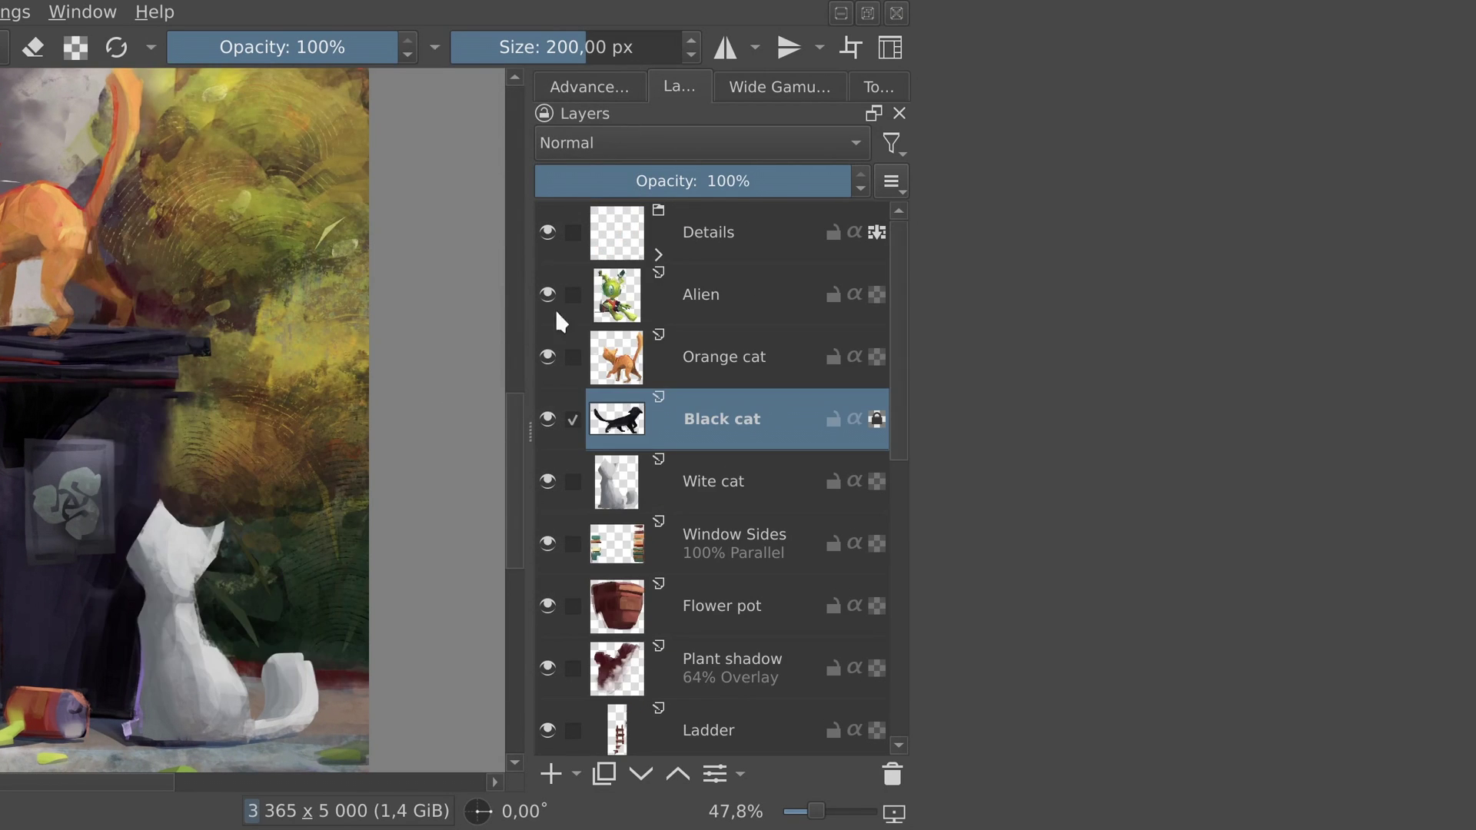
- Lower the Black cat layer's opacity, then bring up the Blending Info Style choices
click(765, 180)
click(736, 358)
click(736, 398)
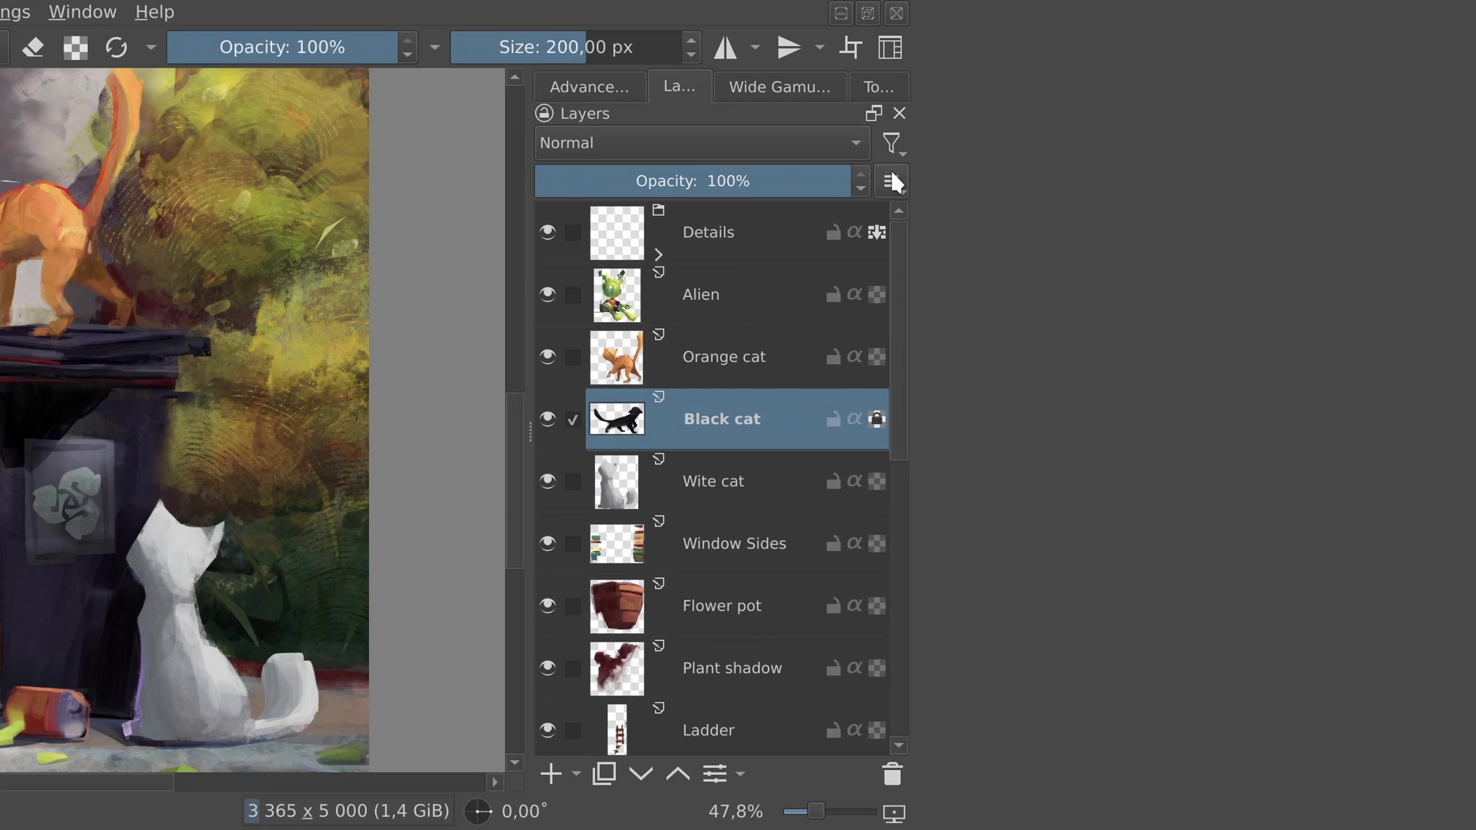
click(890, 175)
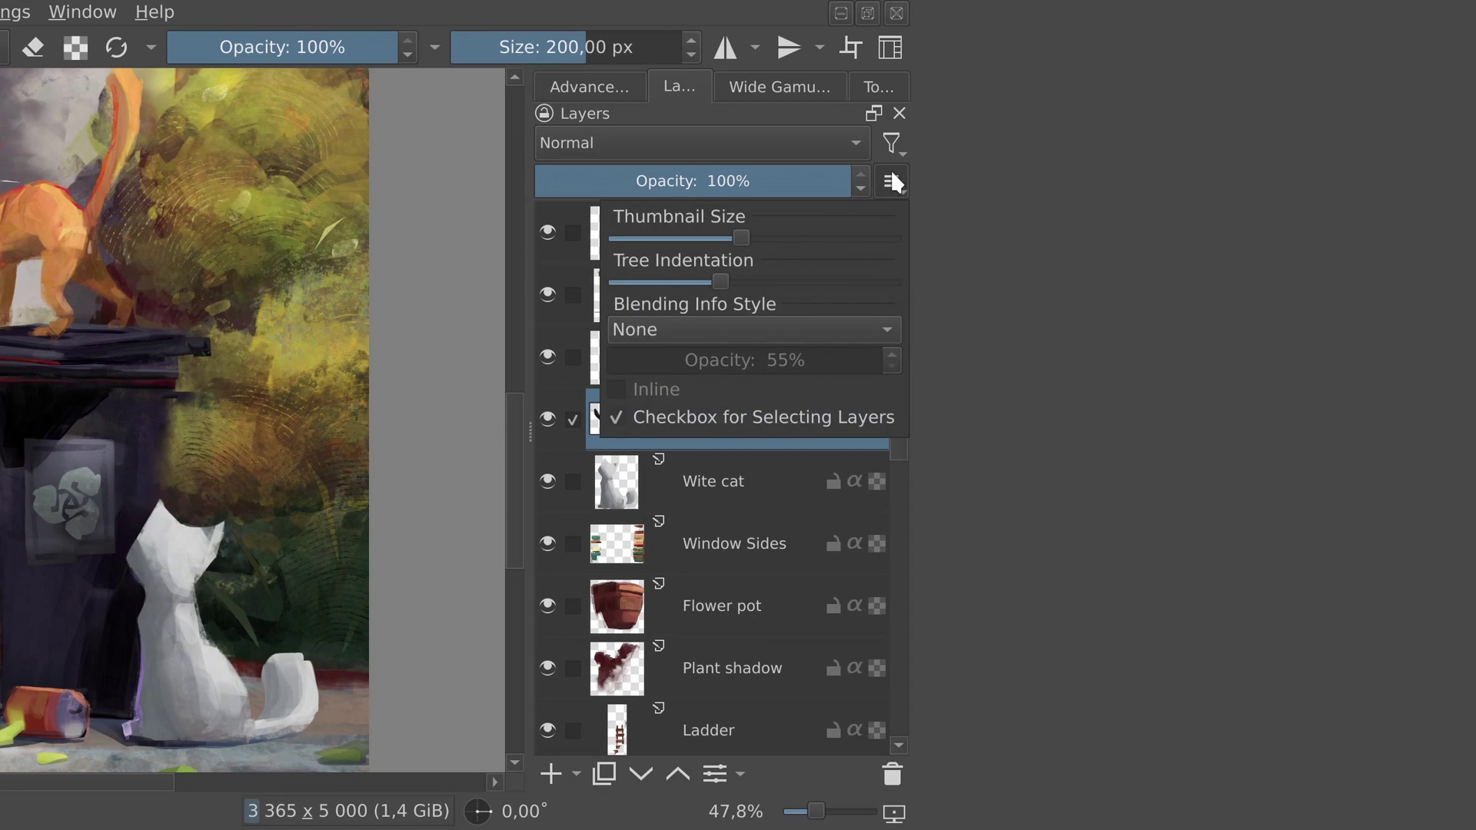
click(766, 321)
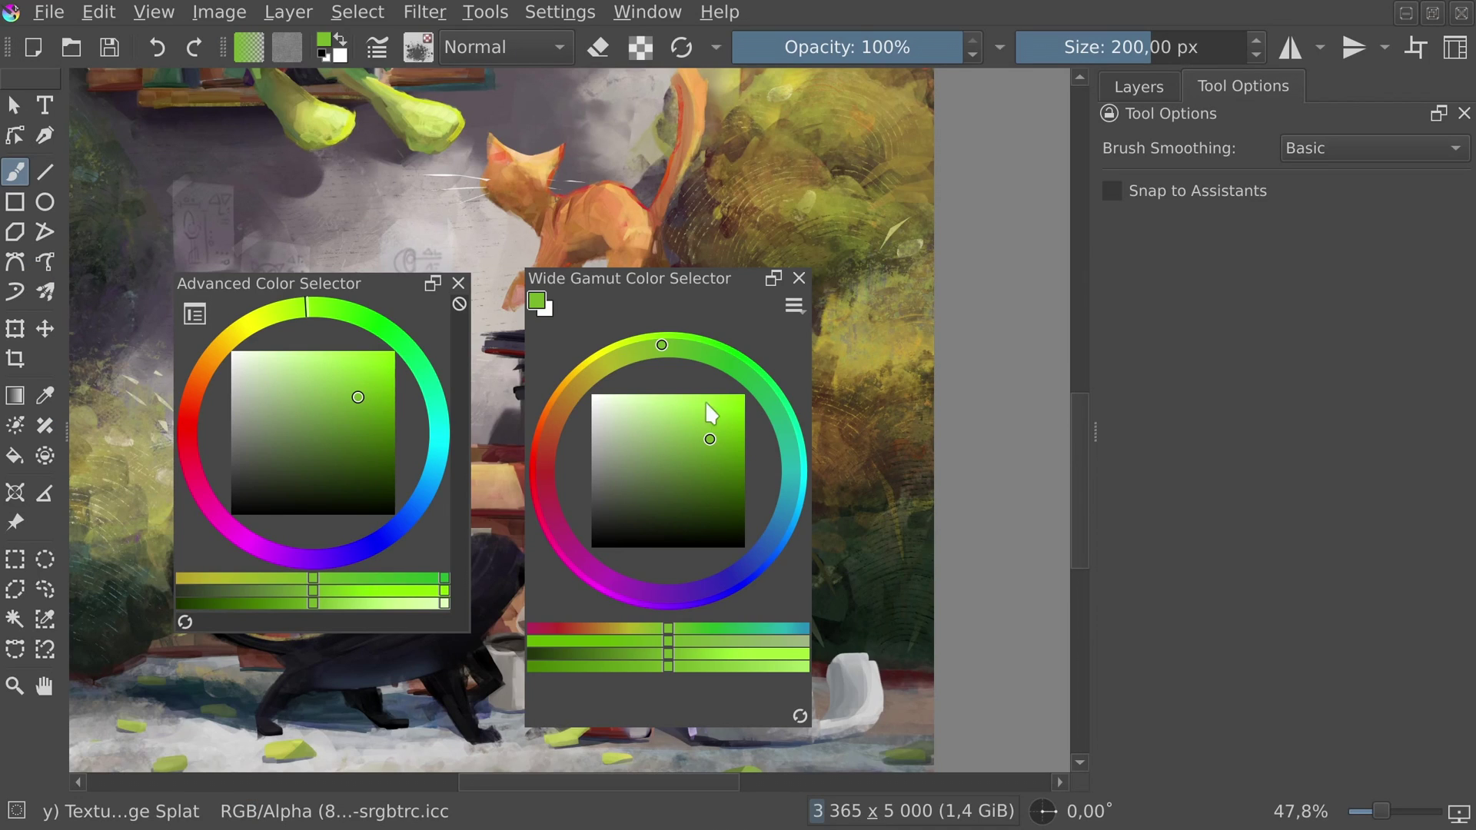
- Pick a light teal by adjusting green shades and shifting the hue in the selector
click(713, 415)
click(706, 468)
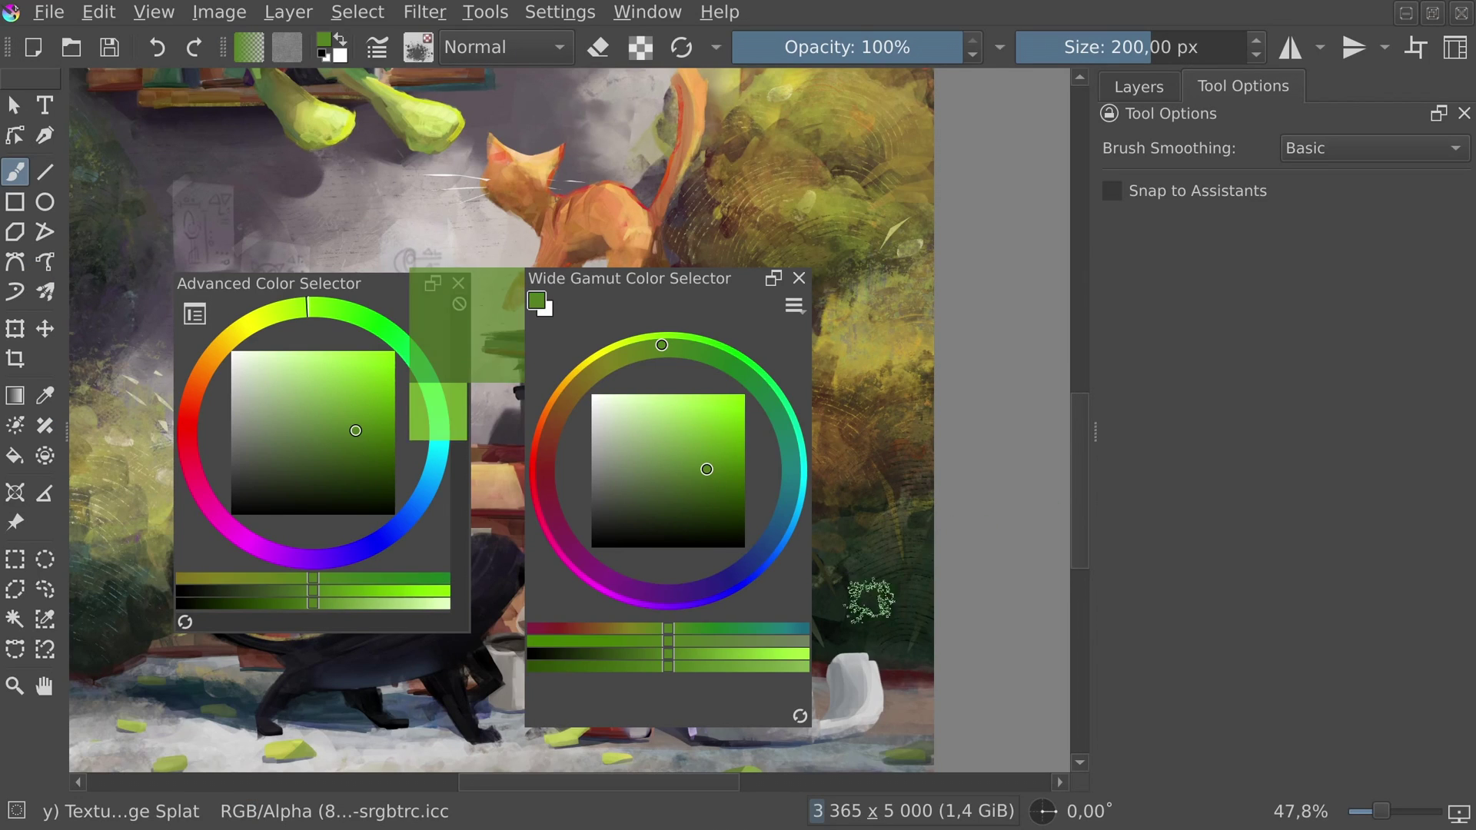
click(788, 434)
click(720, 432)
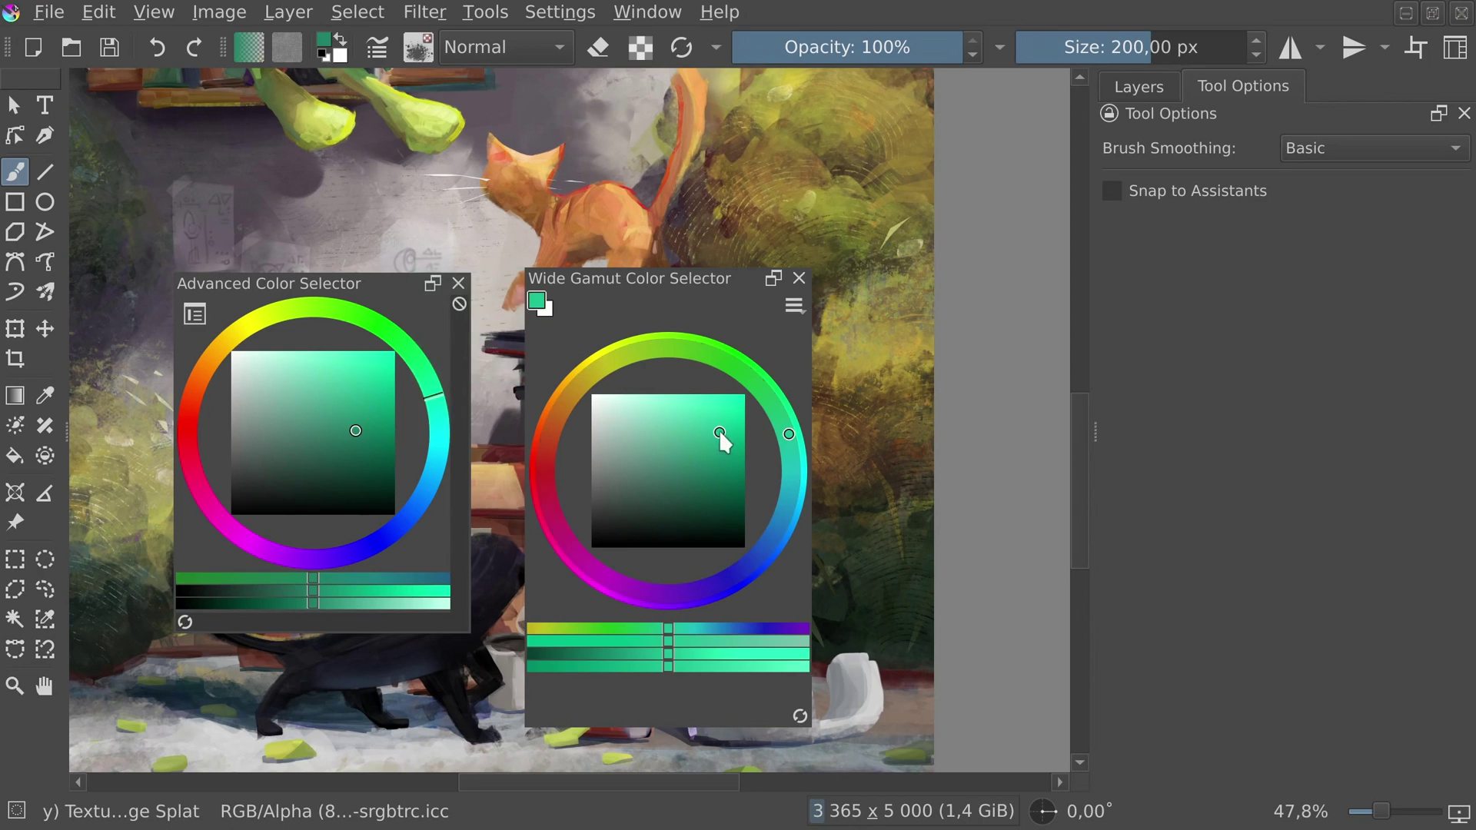
- Try the HSL, HSI and HSY' models and other shapes, settling on HSV square-in-ring
click(793, 307)
click(912, 386)
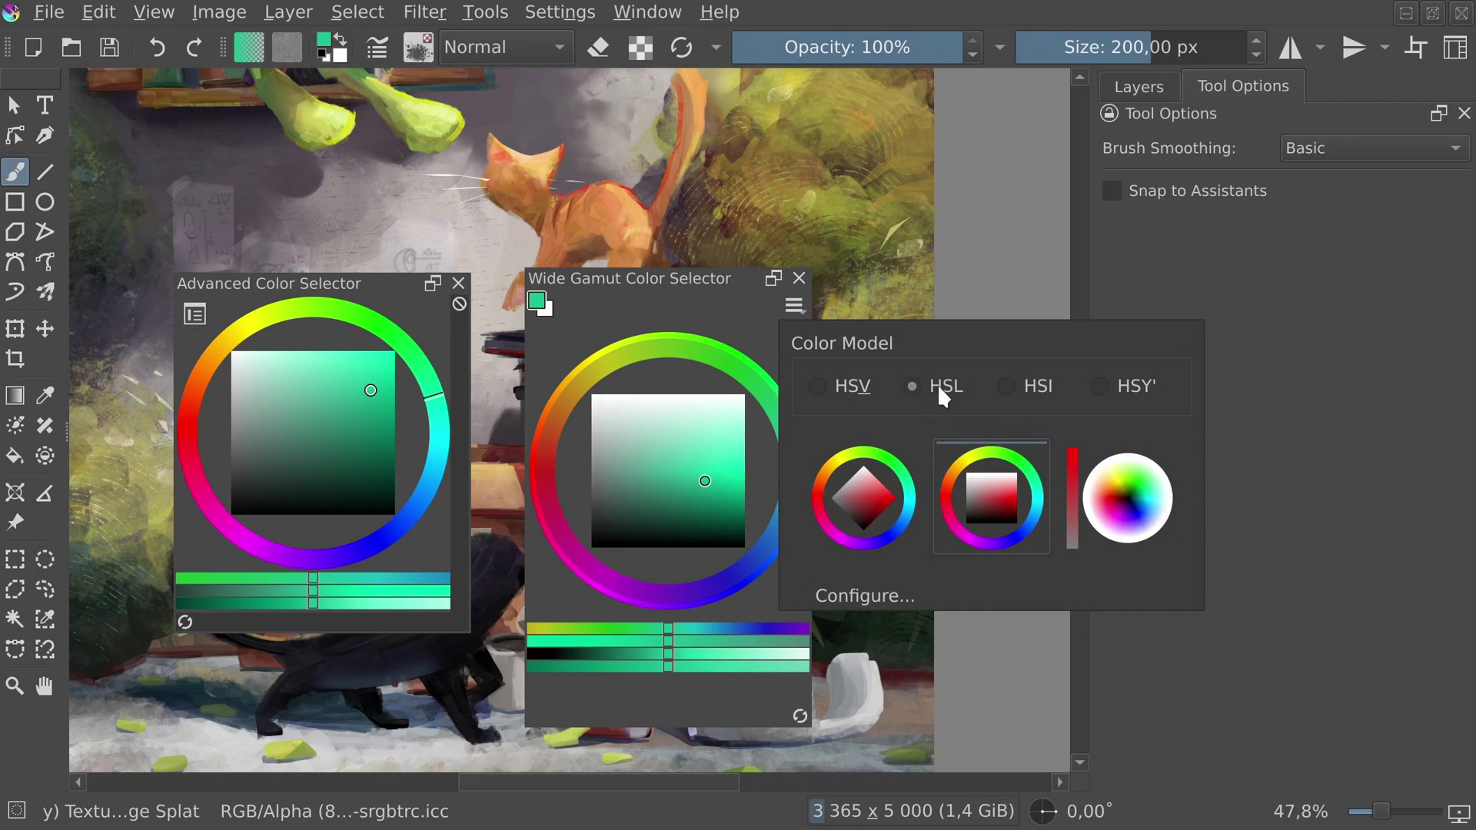
click(1034, 393)
click(1126, 498)
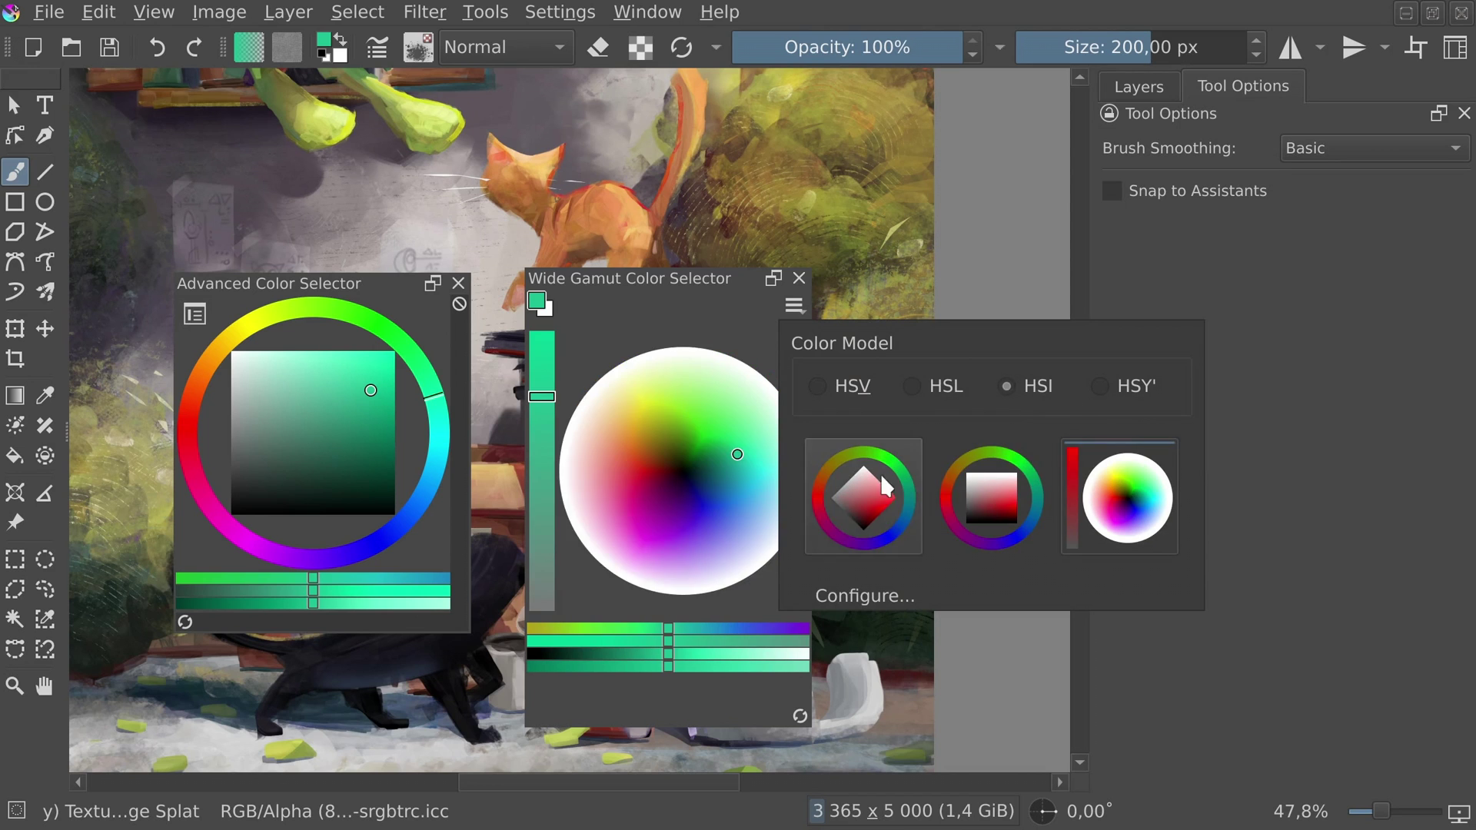
click(864, 497)
click(1122, 393)
click(867, 390)
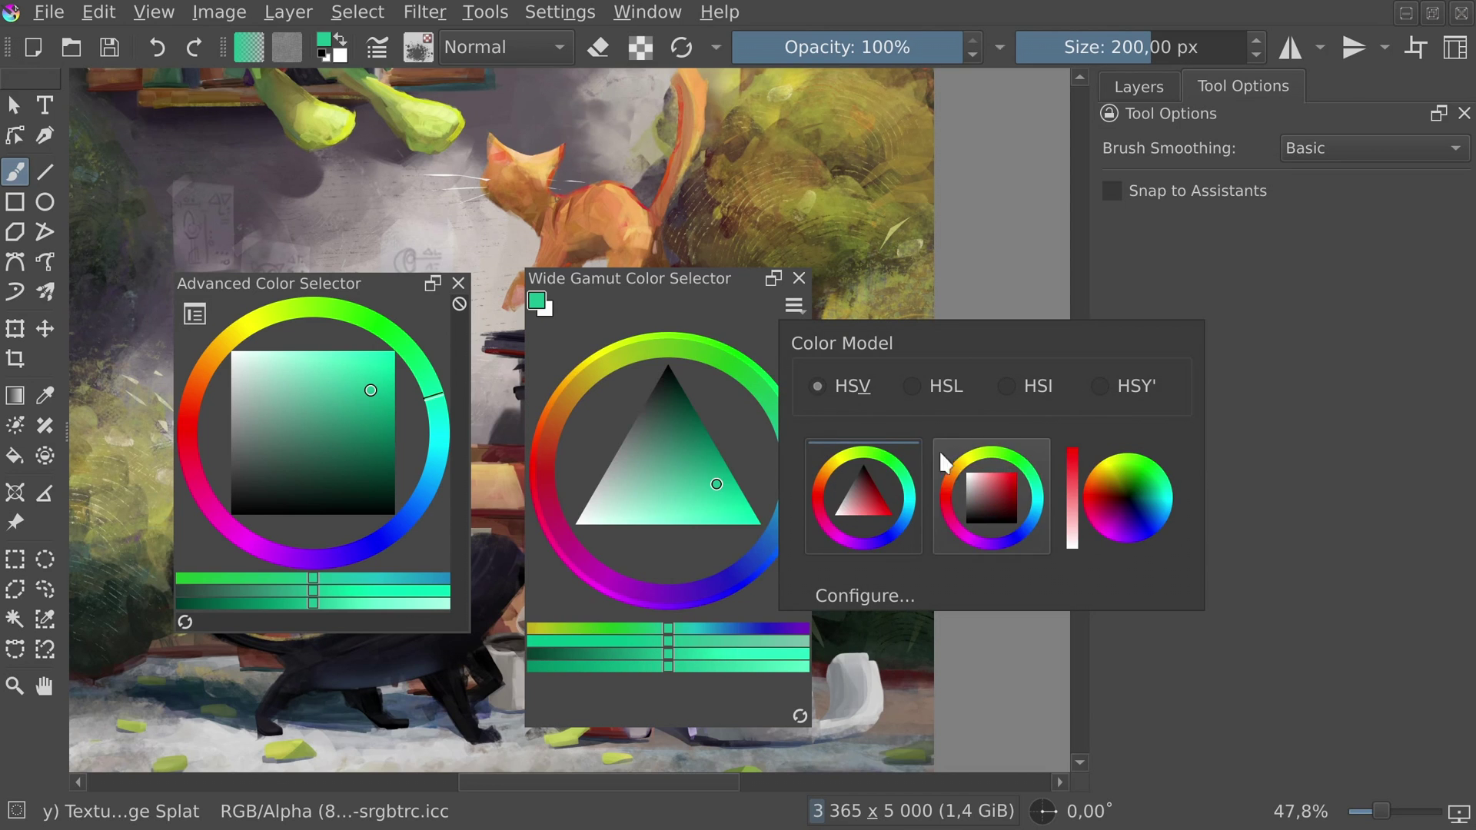
click(976, 498)
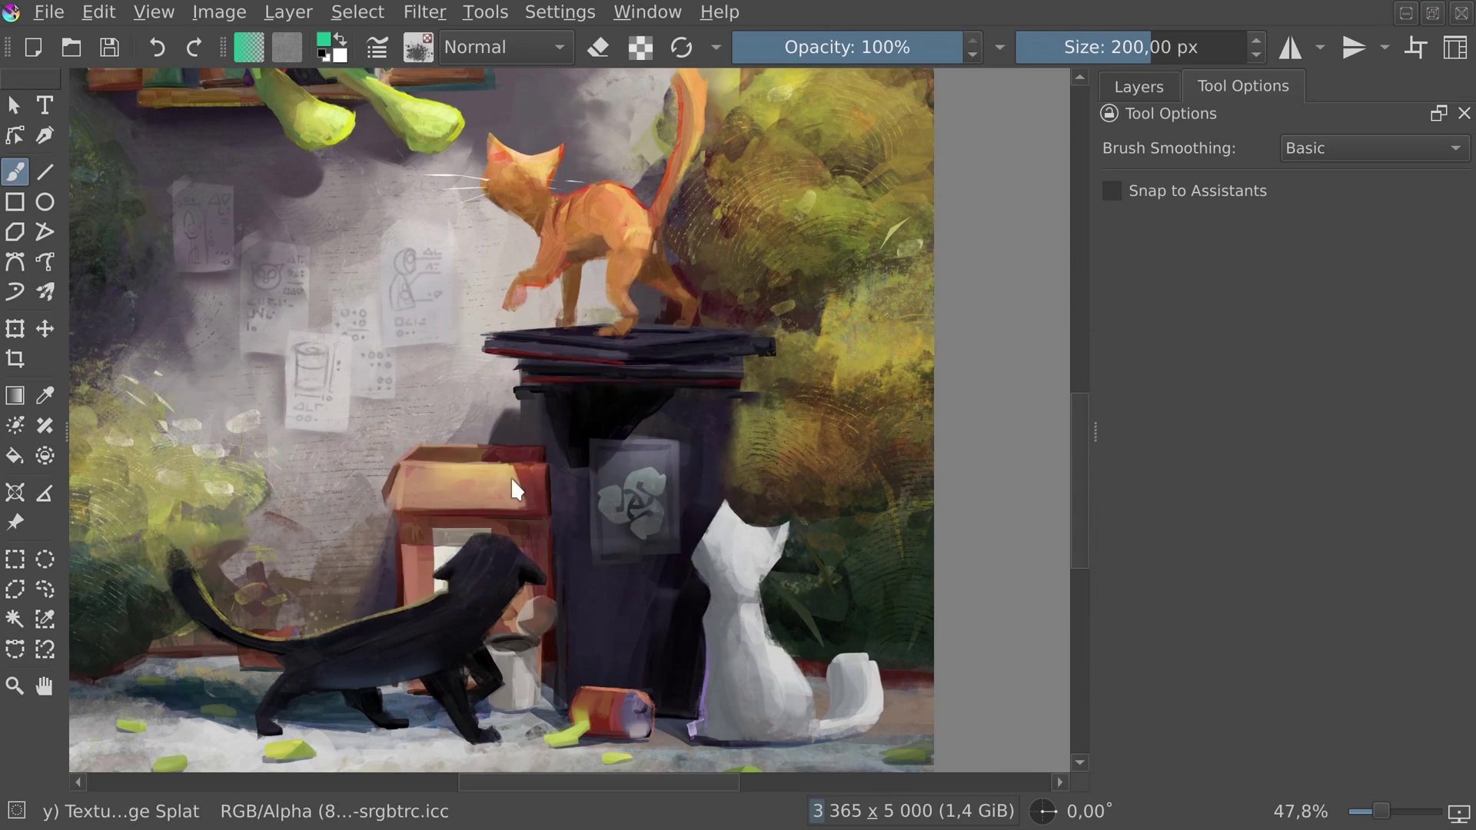
- Pick a darker teal from the Shift+O pop-up selector and float the Wide Gamut Color Selector docker
key(shift+o)
mouse_move(510, 487)
mouse_down()
mouse_move(543, 422)
mouse_move(485, 473)
mouse_move(596, 424)
mouse_move(527, 471)
mouse_move(480, 464)
mouse_up()
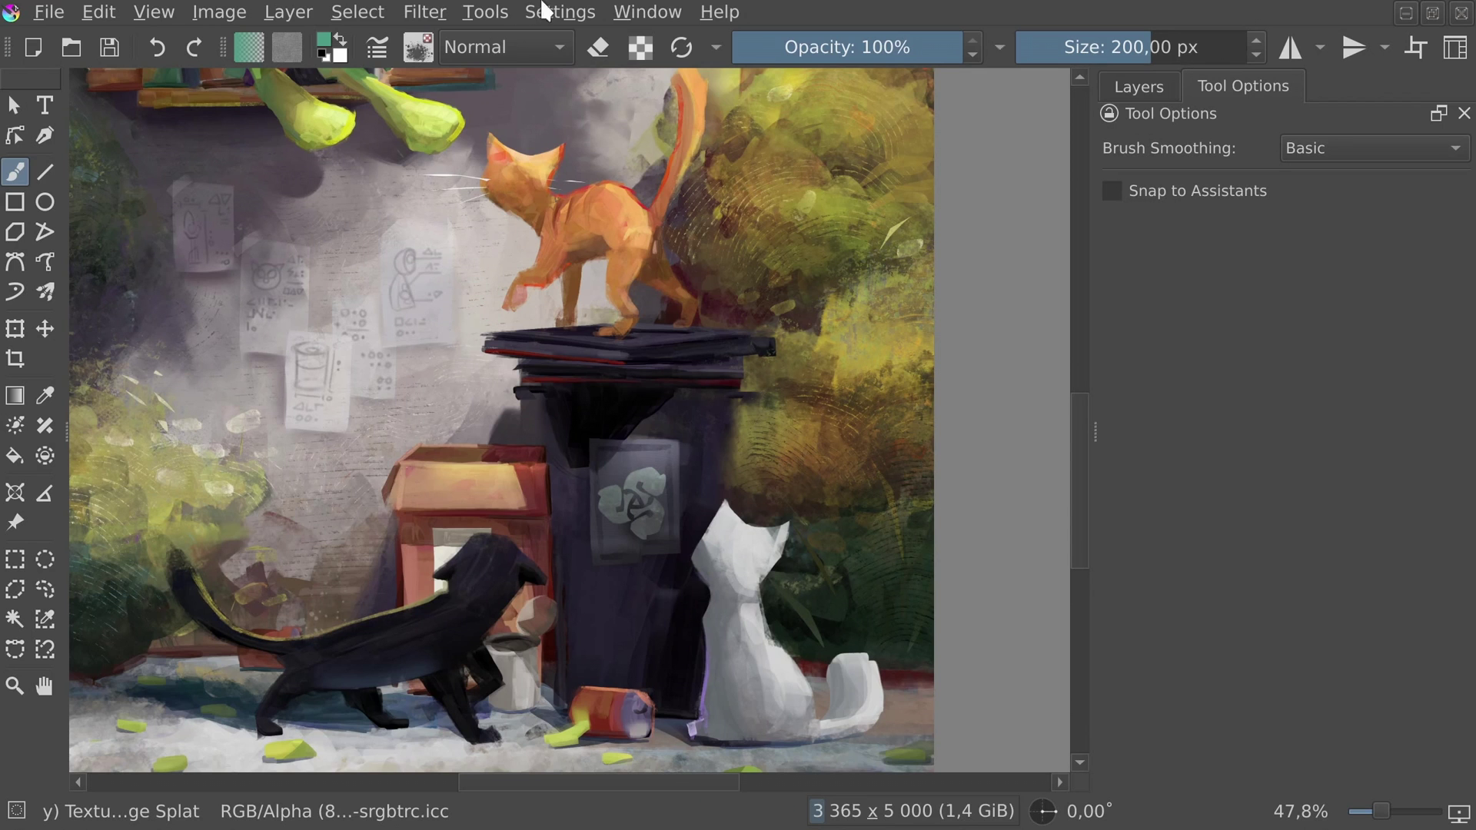
click(543, 10)
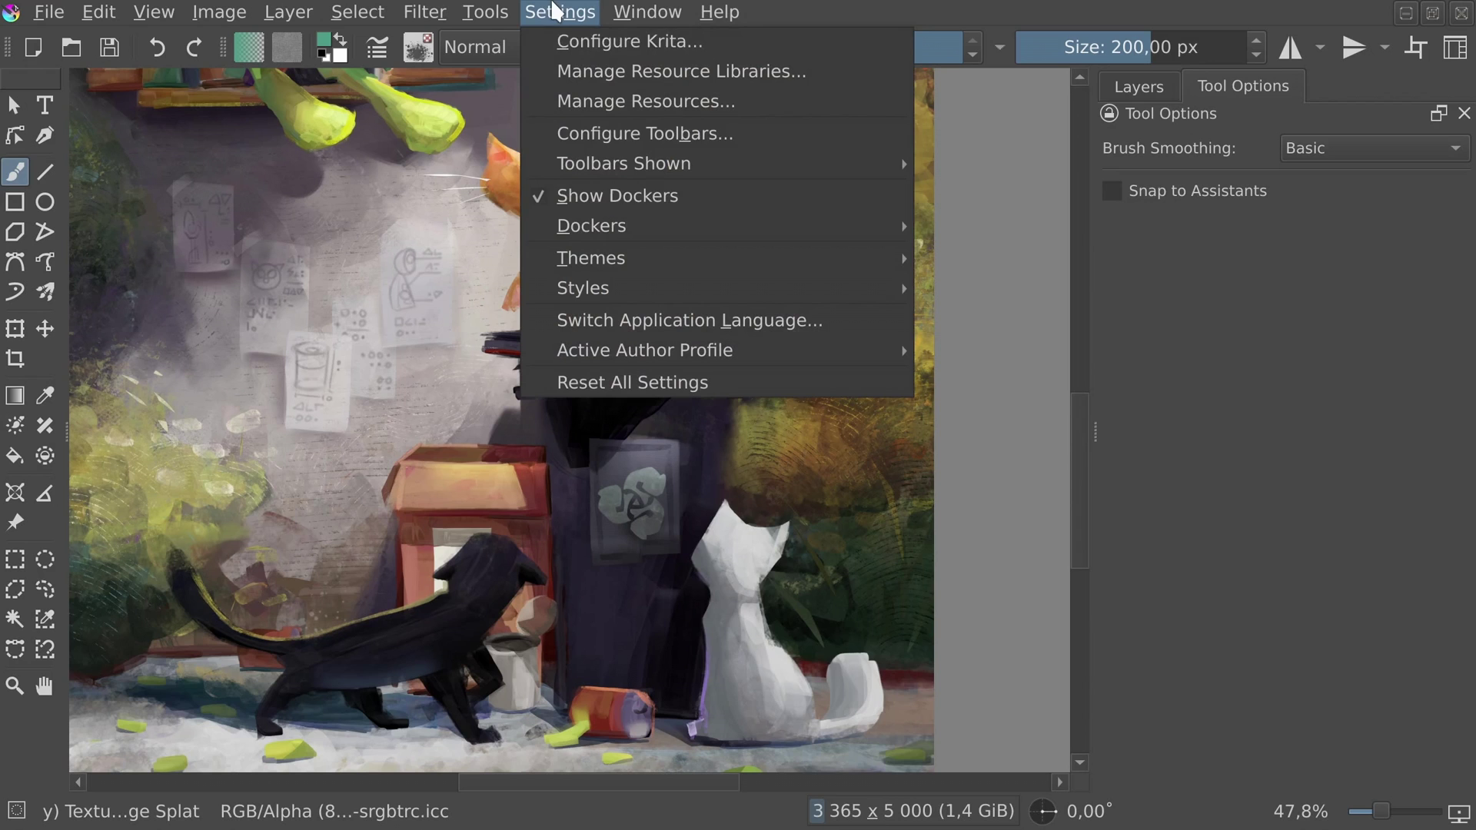
mouse_move(619, 228)
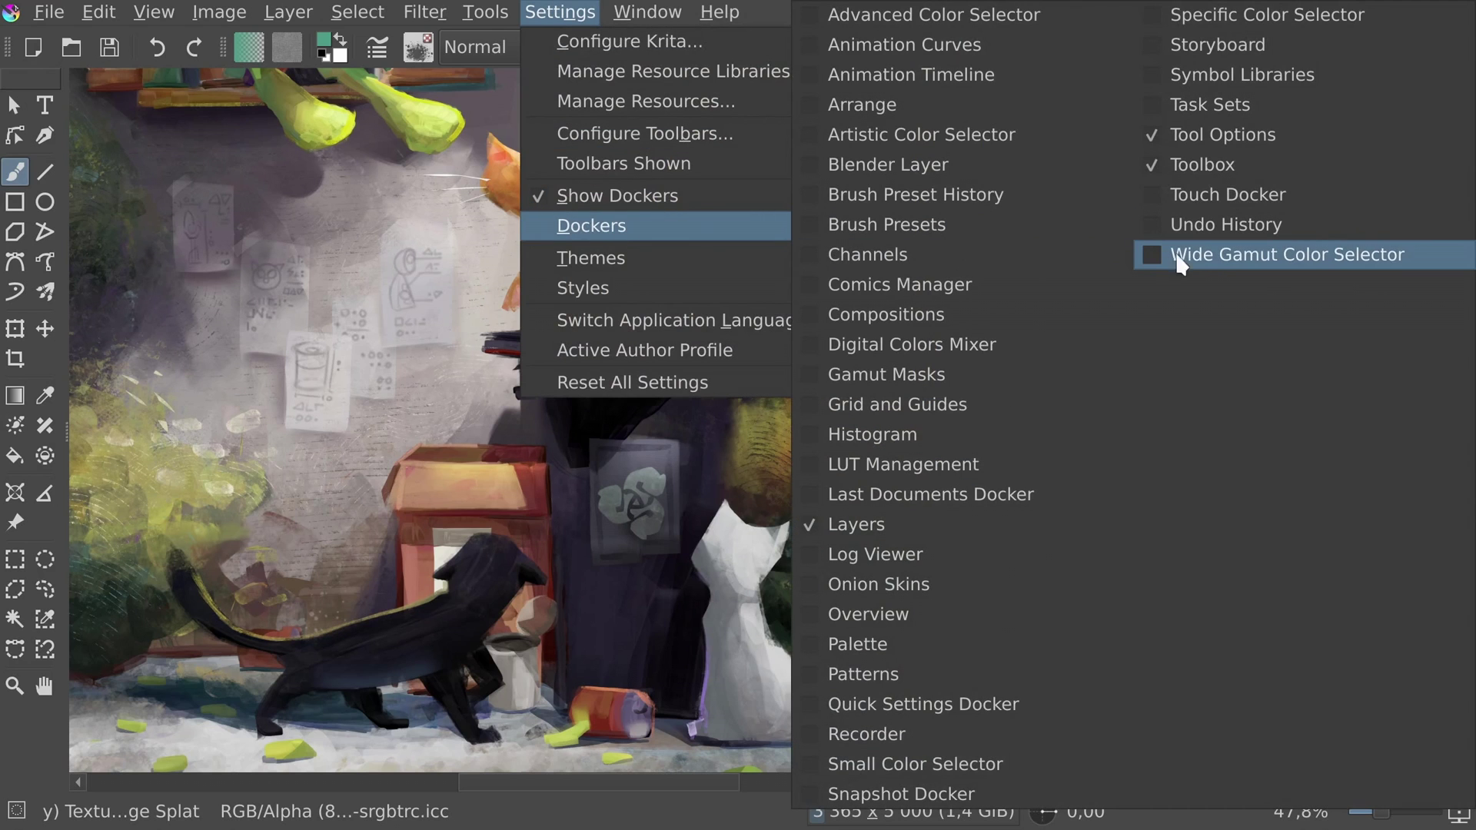
click(1209, 255)
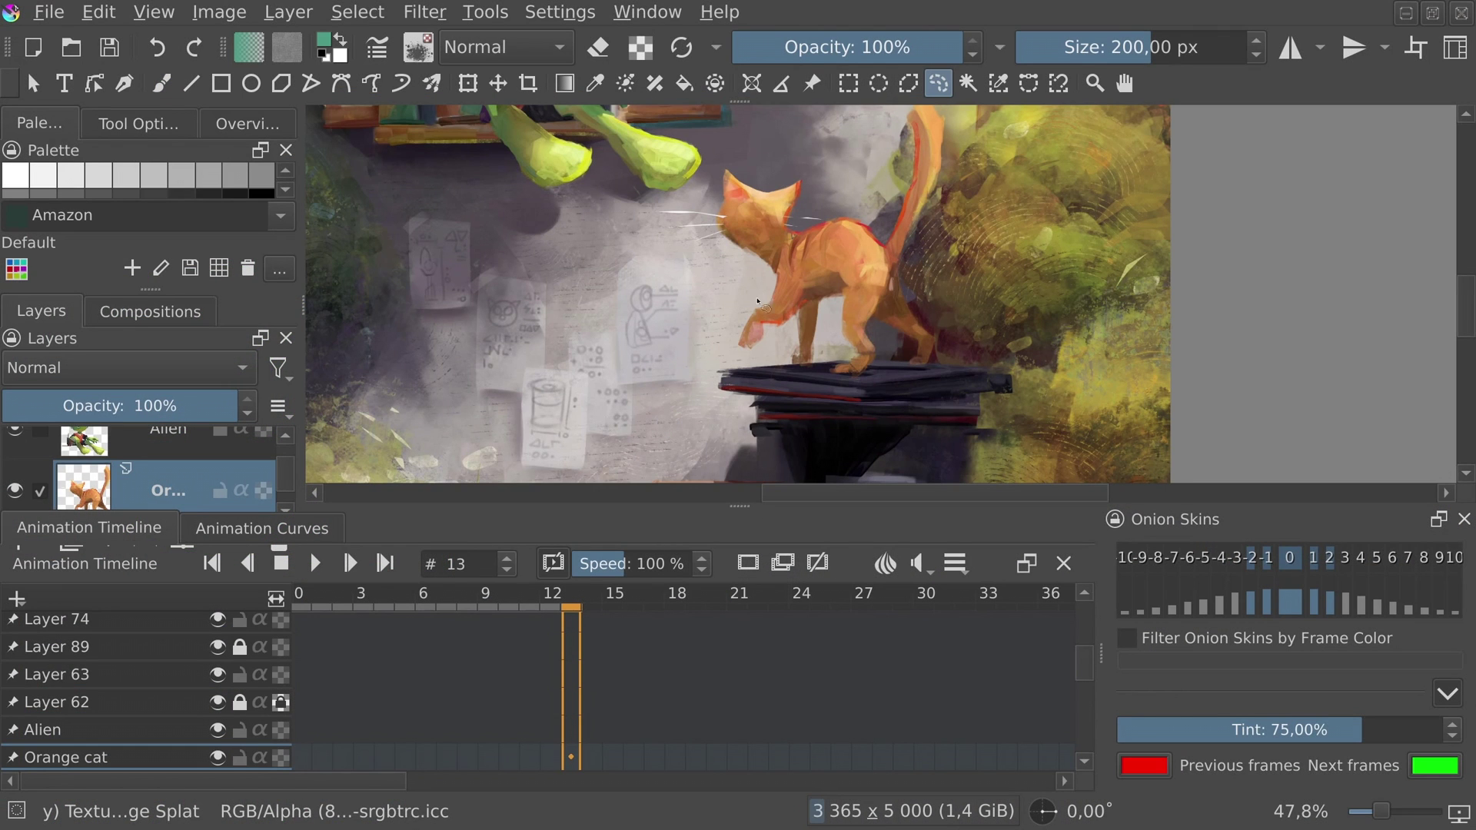
- Lasso the orange cat's raised paw and rotate it up-left with Ctrl+T
drag(791, 331, 791, 332)
key(ctrl+t)
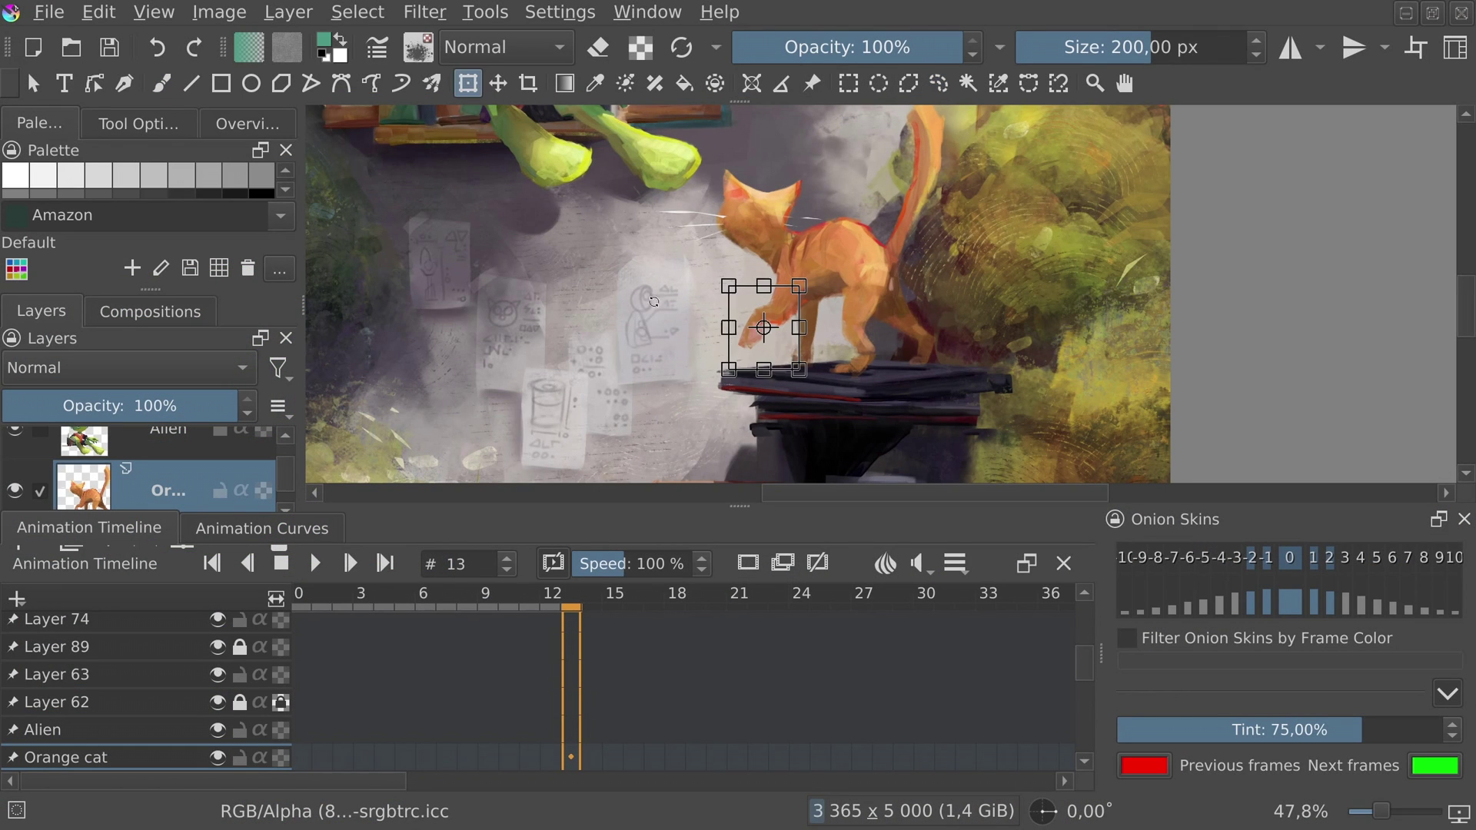
drag(696, 369, 677, 327)
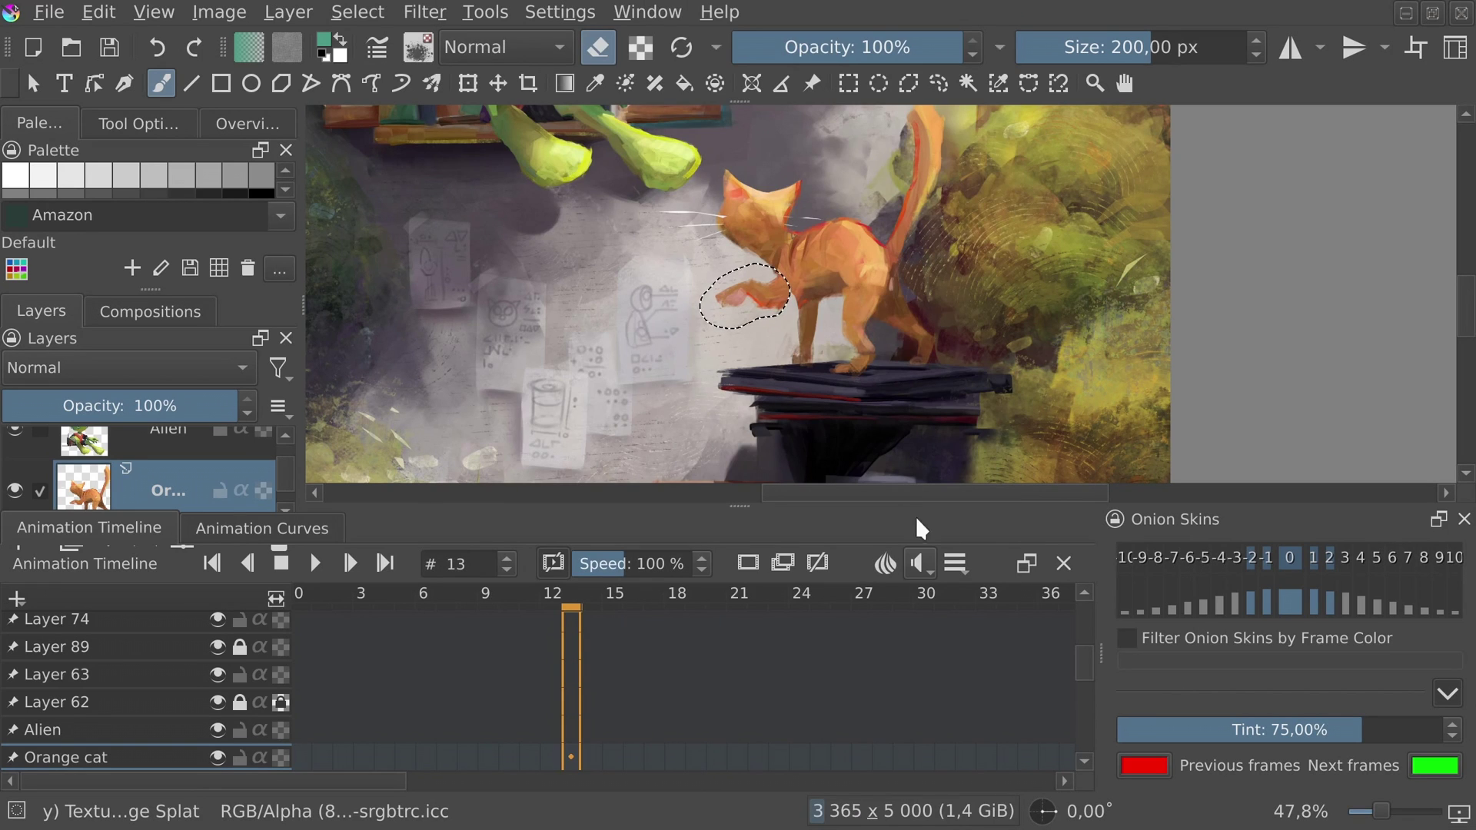
- Check the timeline's audio options, then scrub the playhead back to frame 11
click(920, 563)
click(577, 599)
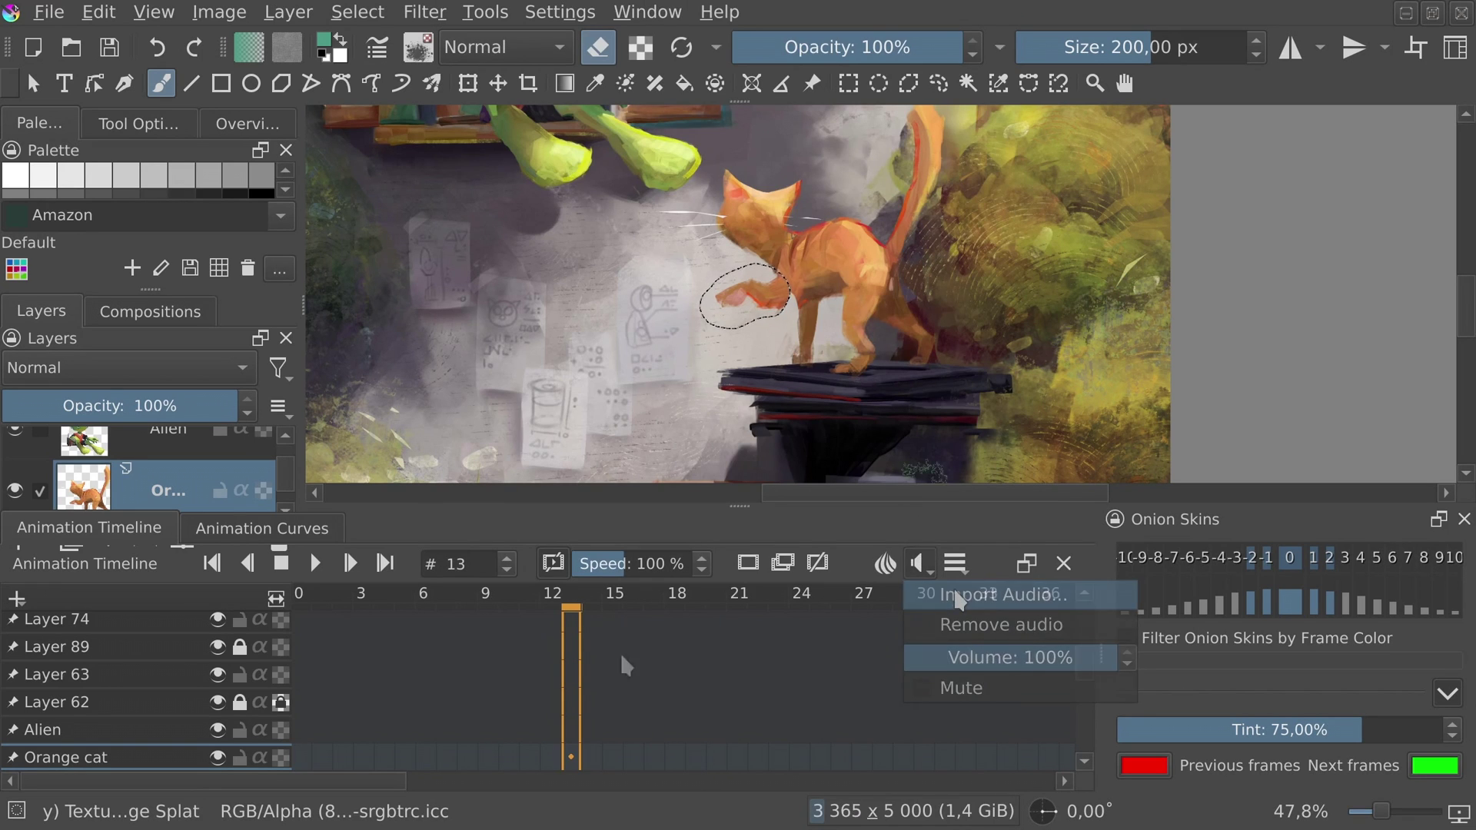
mouse_move(580, 600)
mouse_down()
mouse_move(711, 603)
mouse_move(580, 600)
mouse_up()
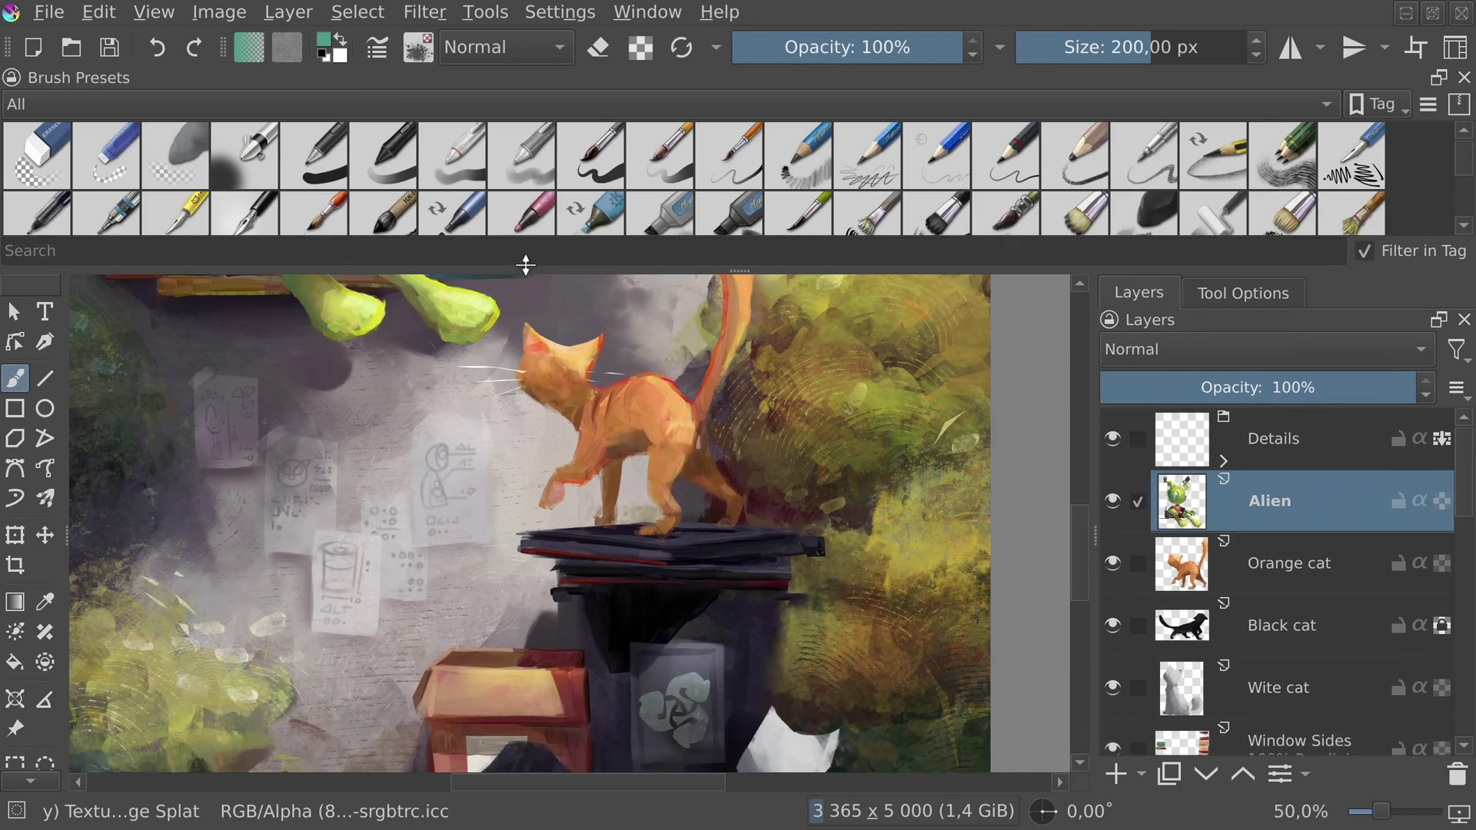
- Collapse the Brush Presets strip above the canvas and list the layers under the fallen can
mouse_move(527, 257)
mouse_down()
mouse_move(565, 150)
mouse_move(594, 119)
mouse_up()
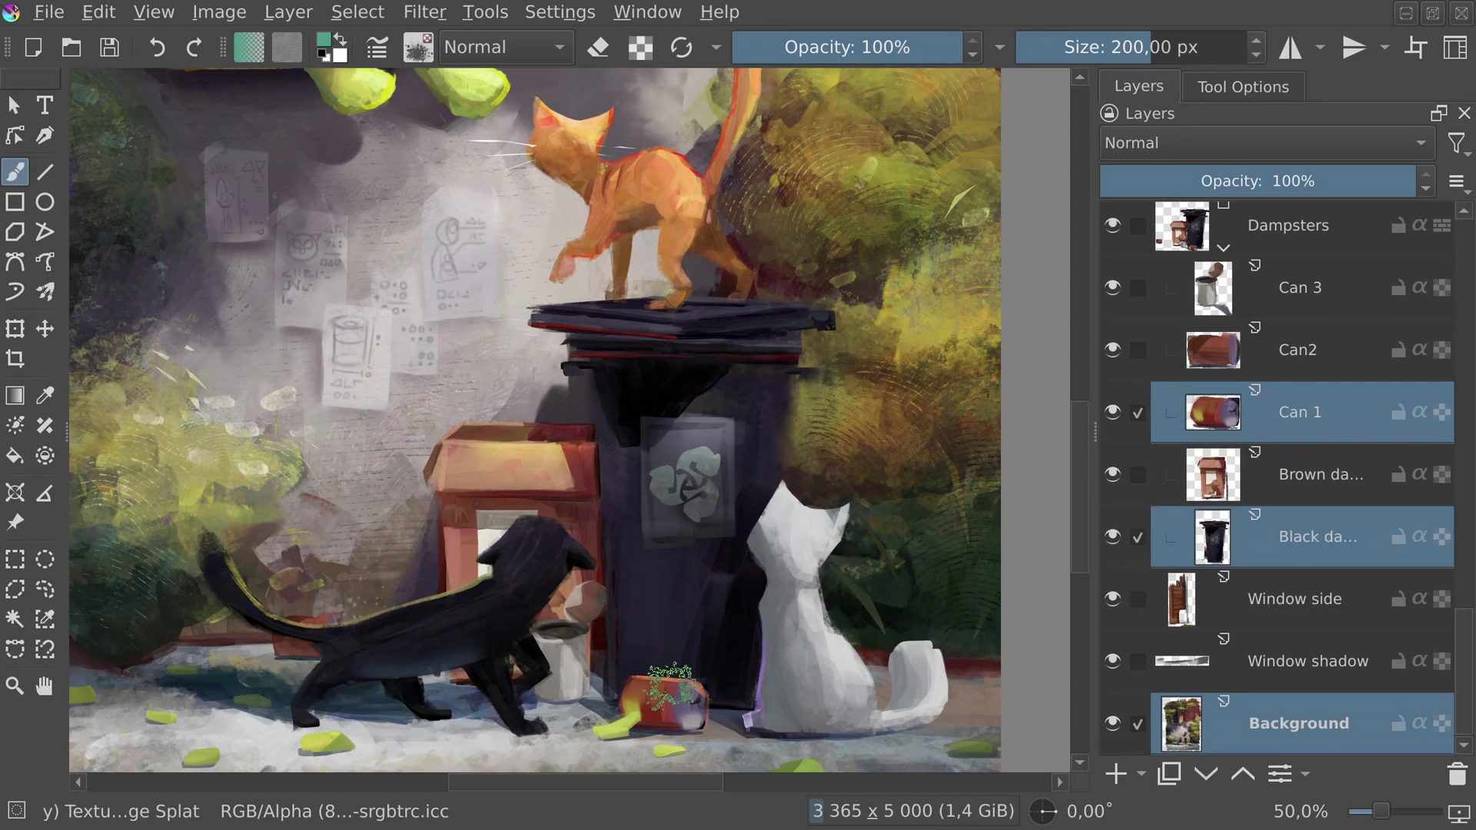
right_click(677, 681)
- Pick the Can 1 layer, then bind Shift+T+Left Button to Select Layer's Select from Menu
click(726, 592)
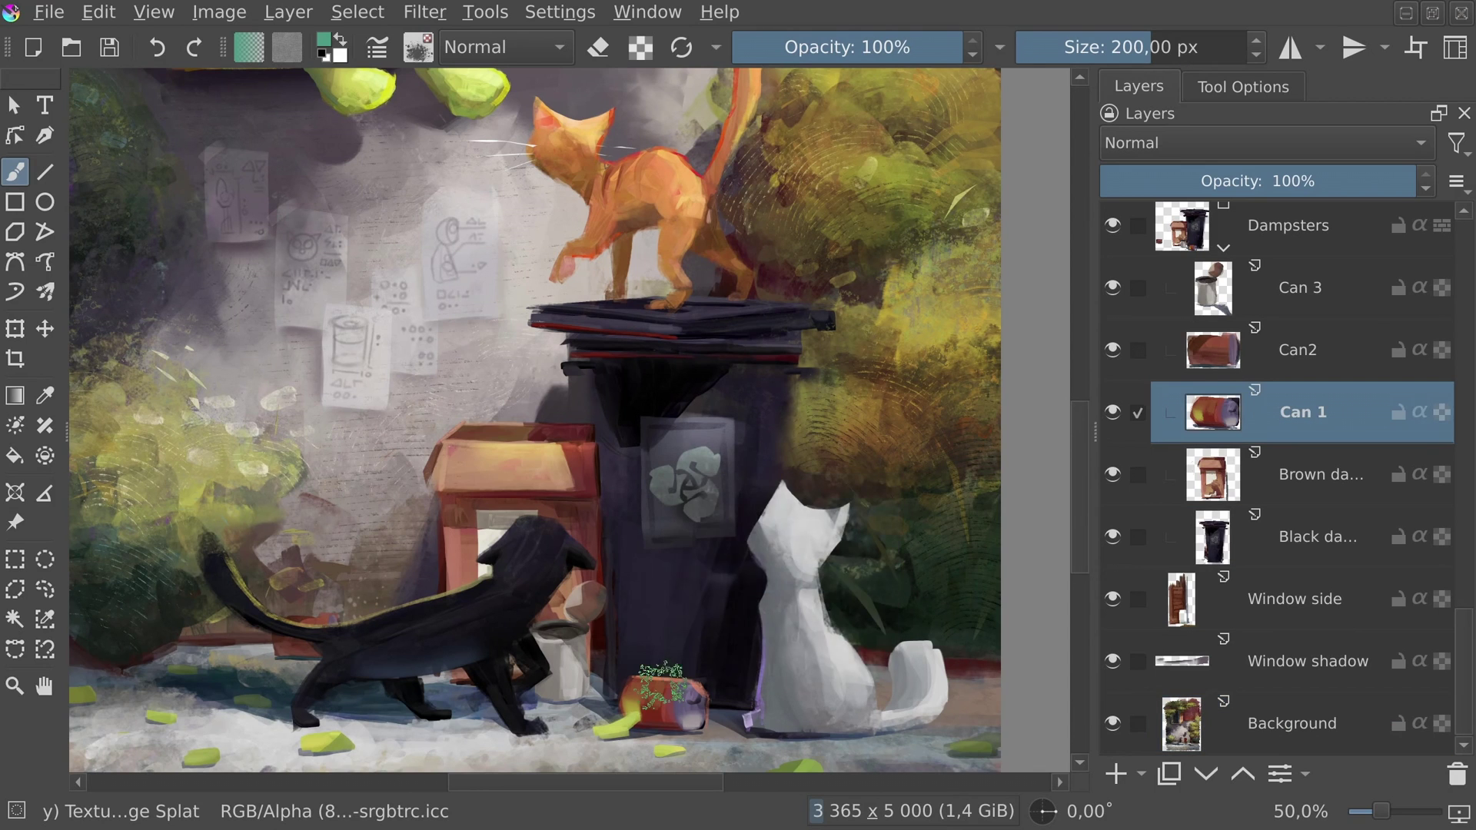
right_click(666, 683)
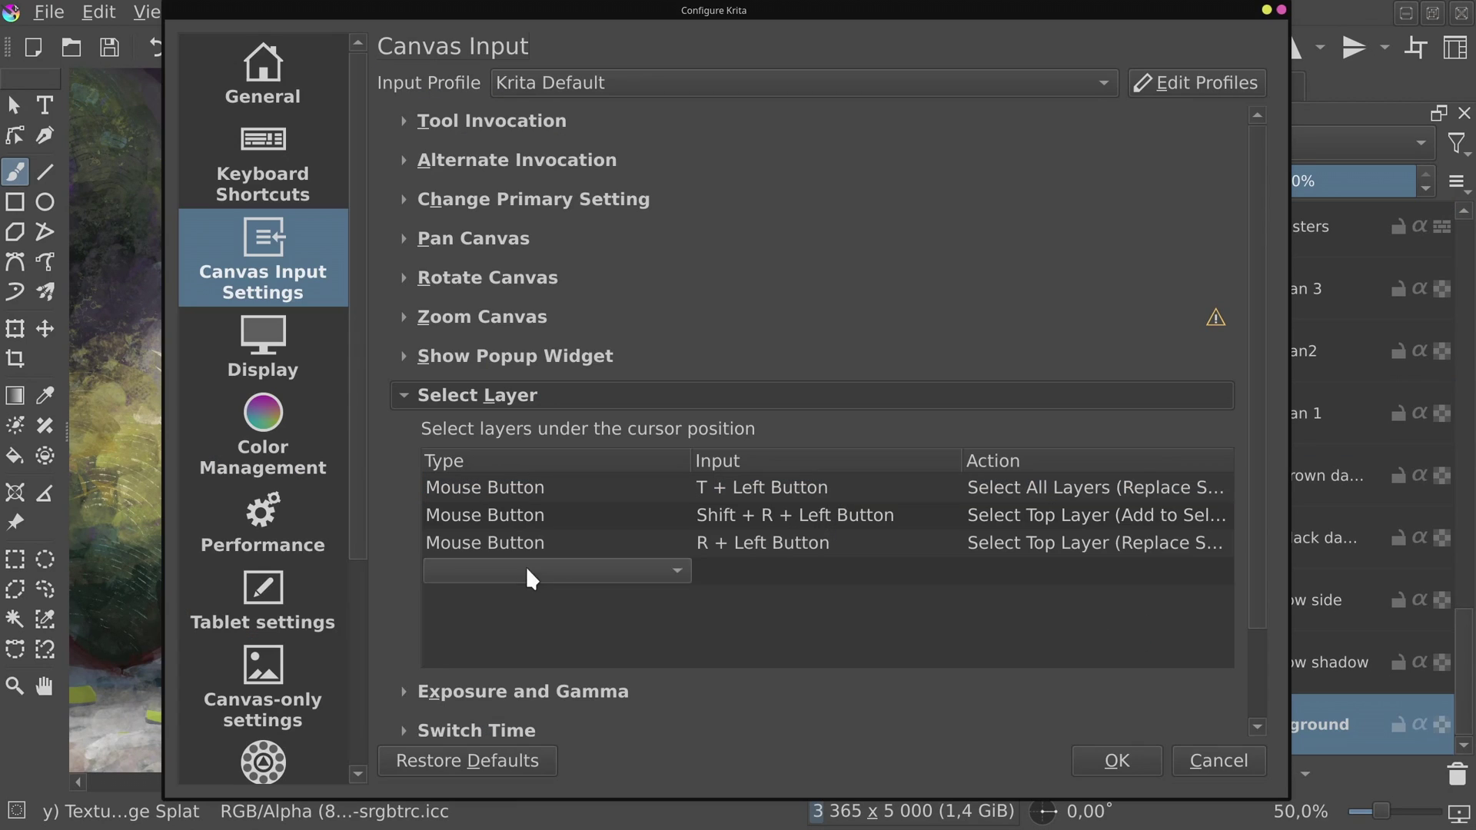
click(527, 572)
click(526, 606)
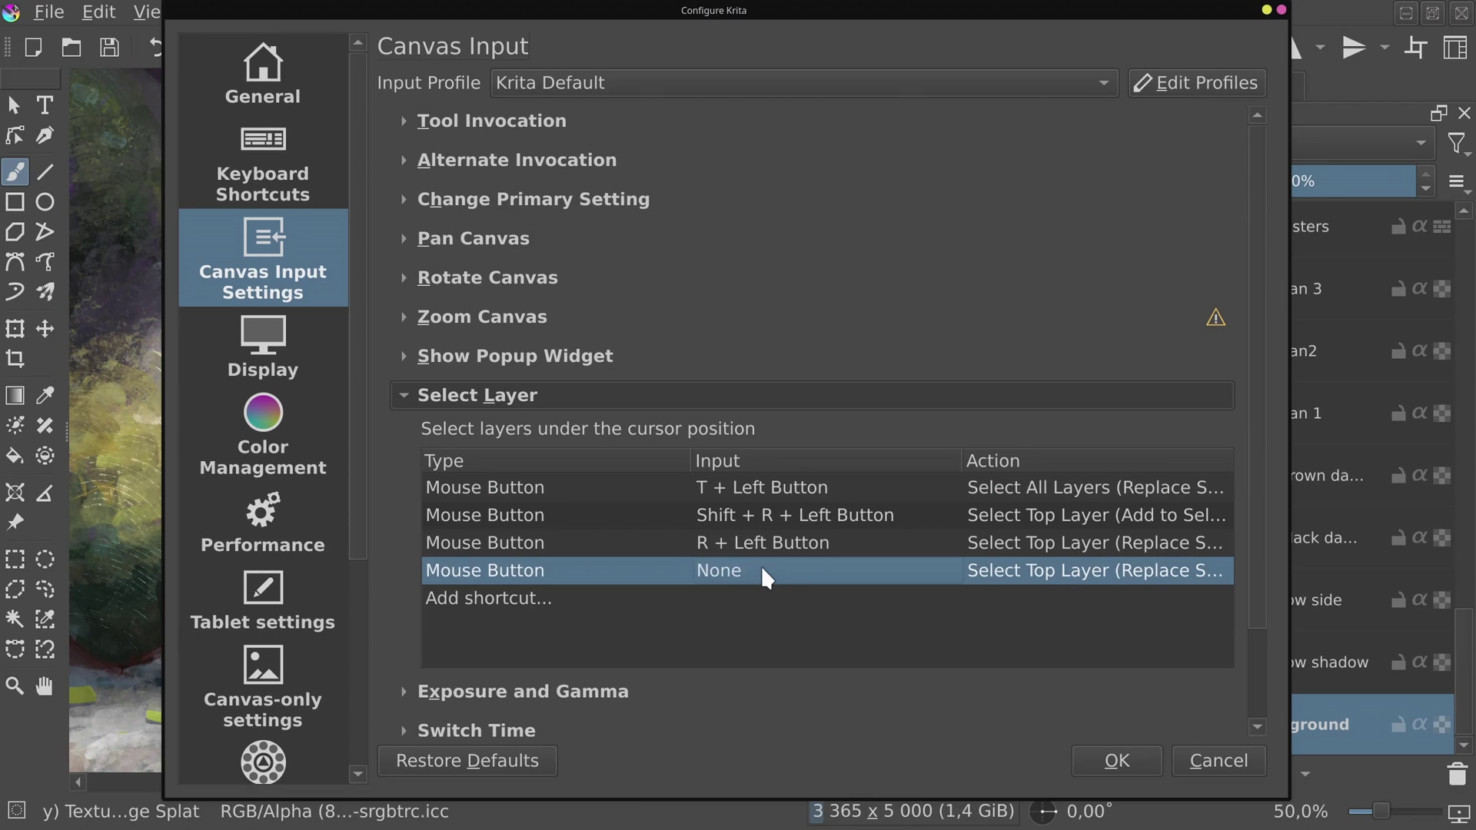
double_click(764, 573)
click(800, 573)
shift+click(853, 639)
click(1072, 572)
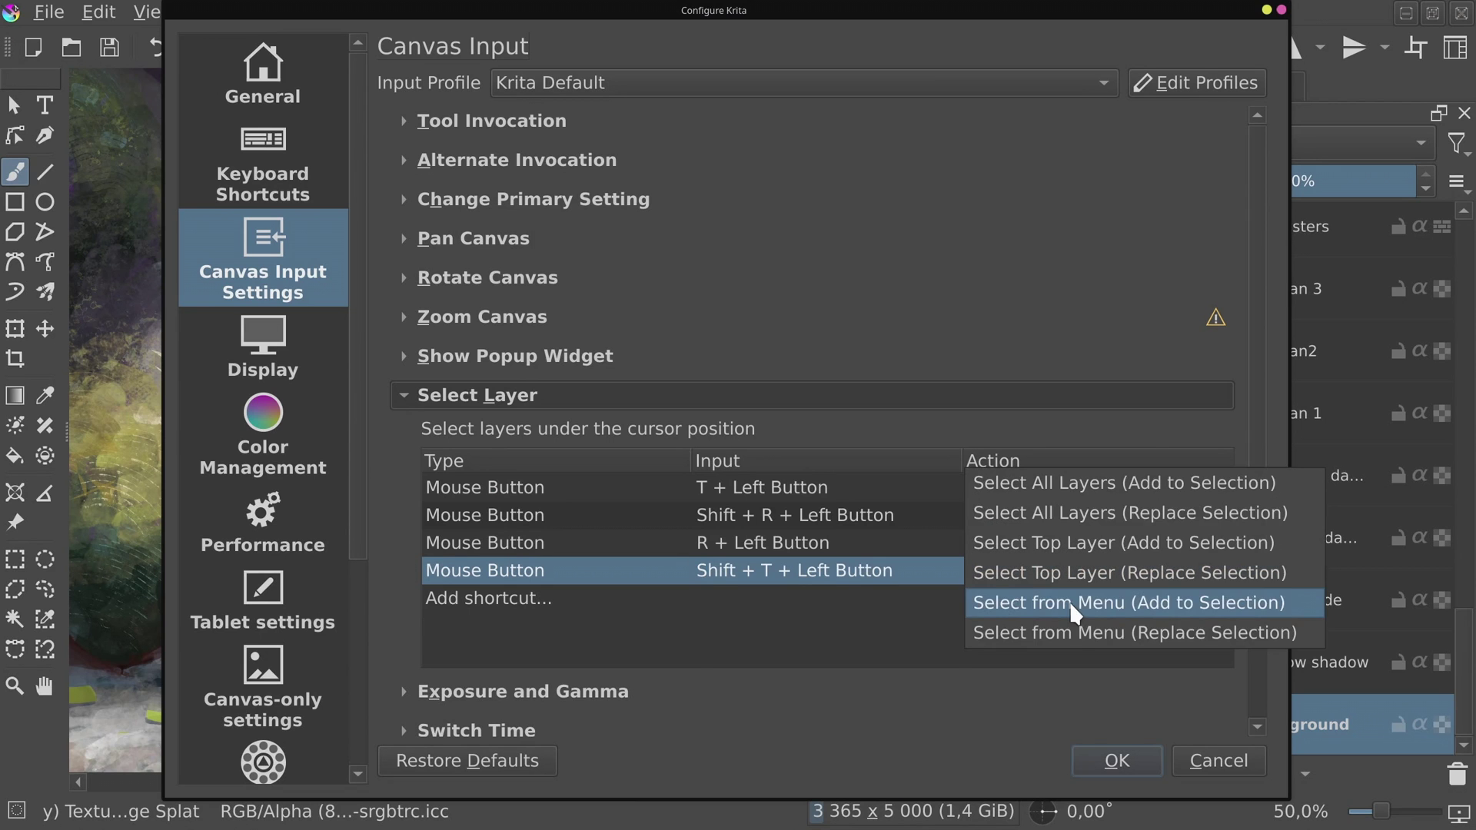
click(1072, 632)
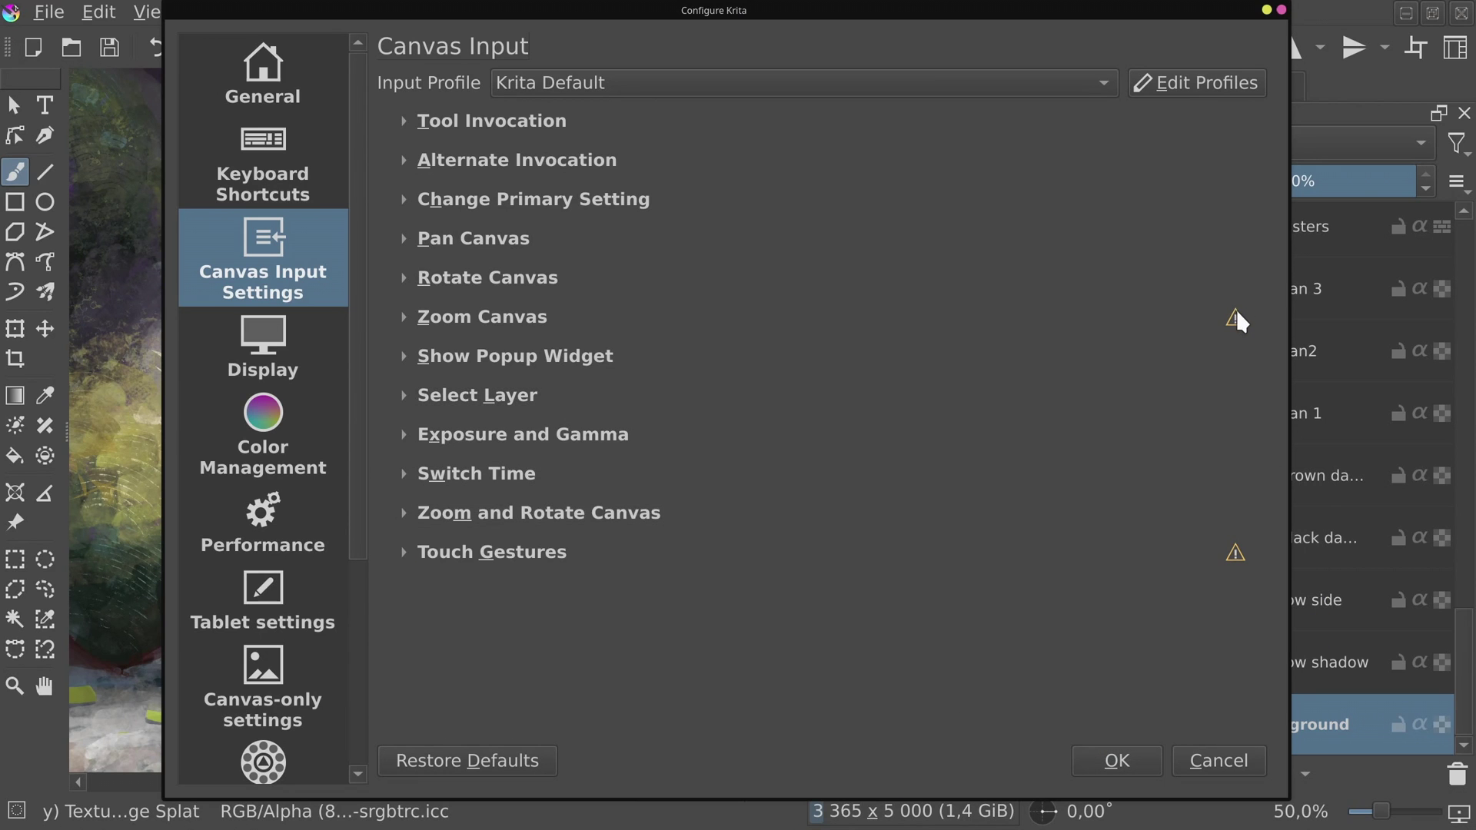
mouse_move(1237, 321)
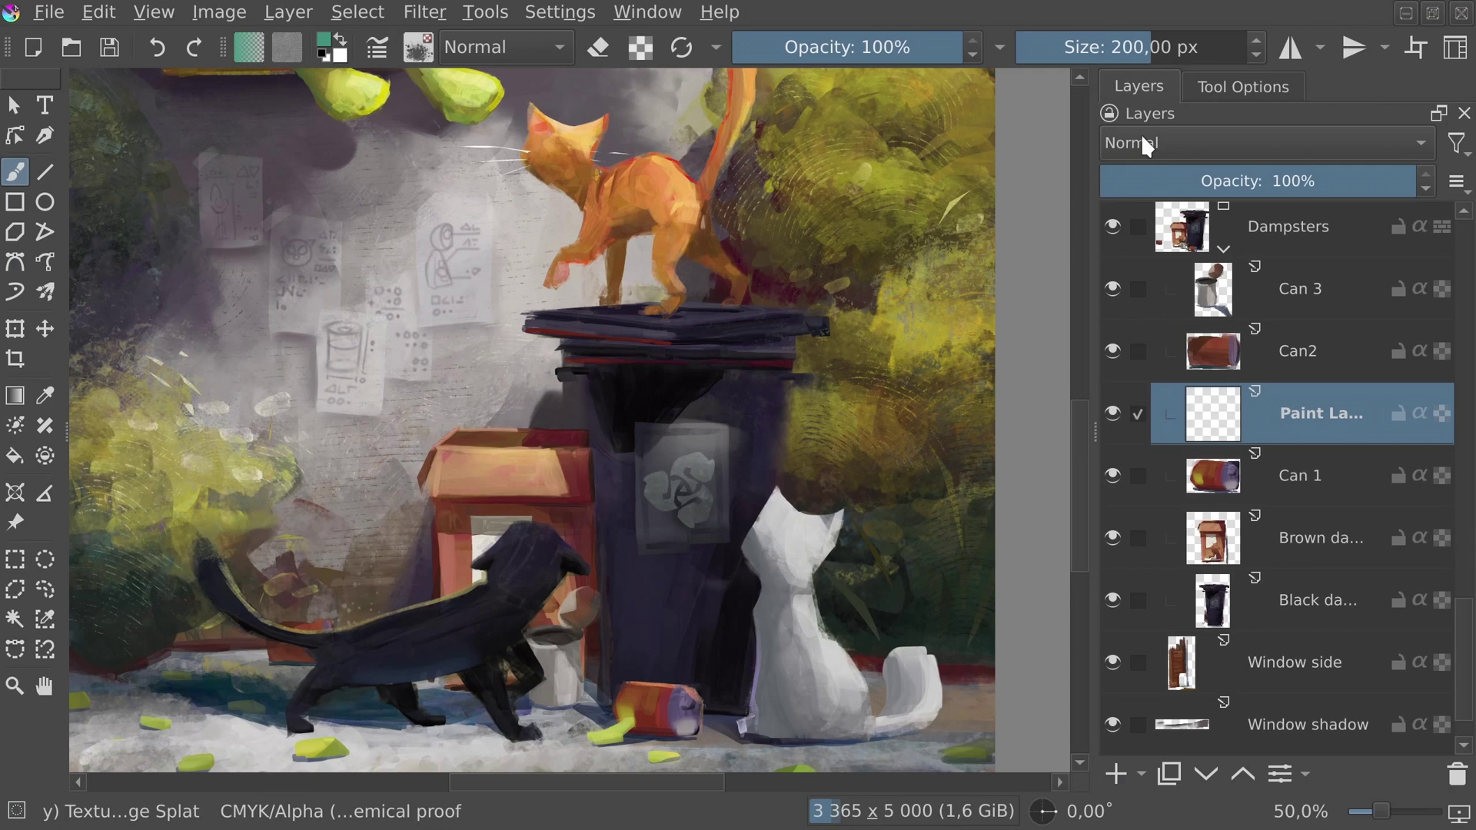
- Browse the list of layer blending modes and the available shortcut schemes
click(1137, 141)
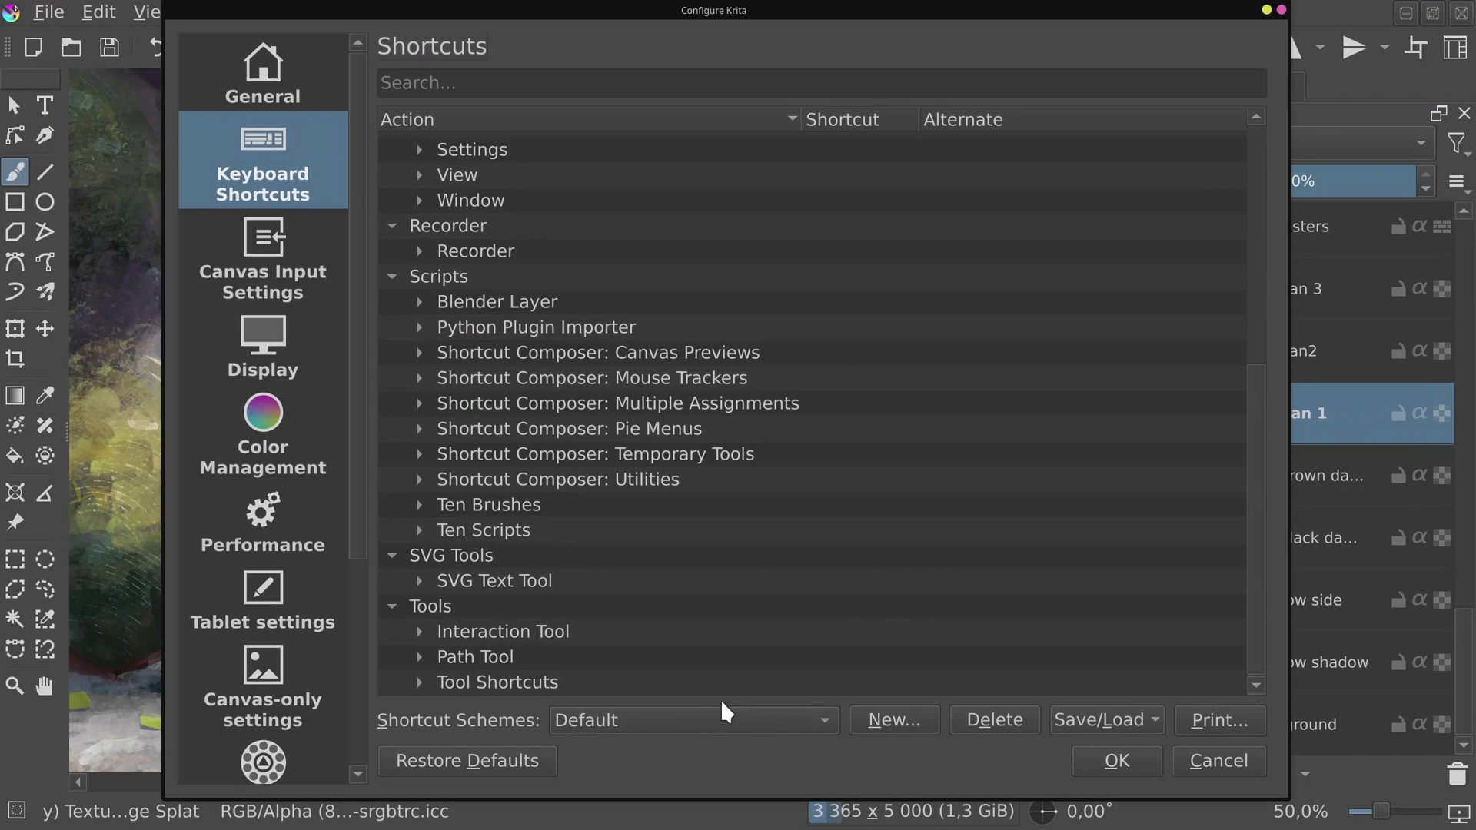
click(726, 712)
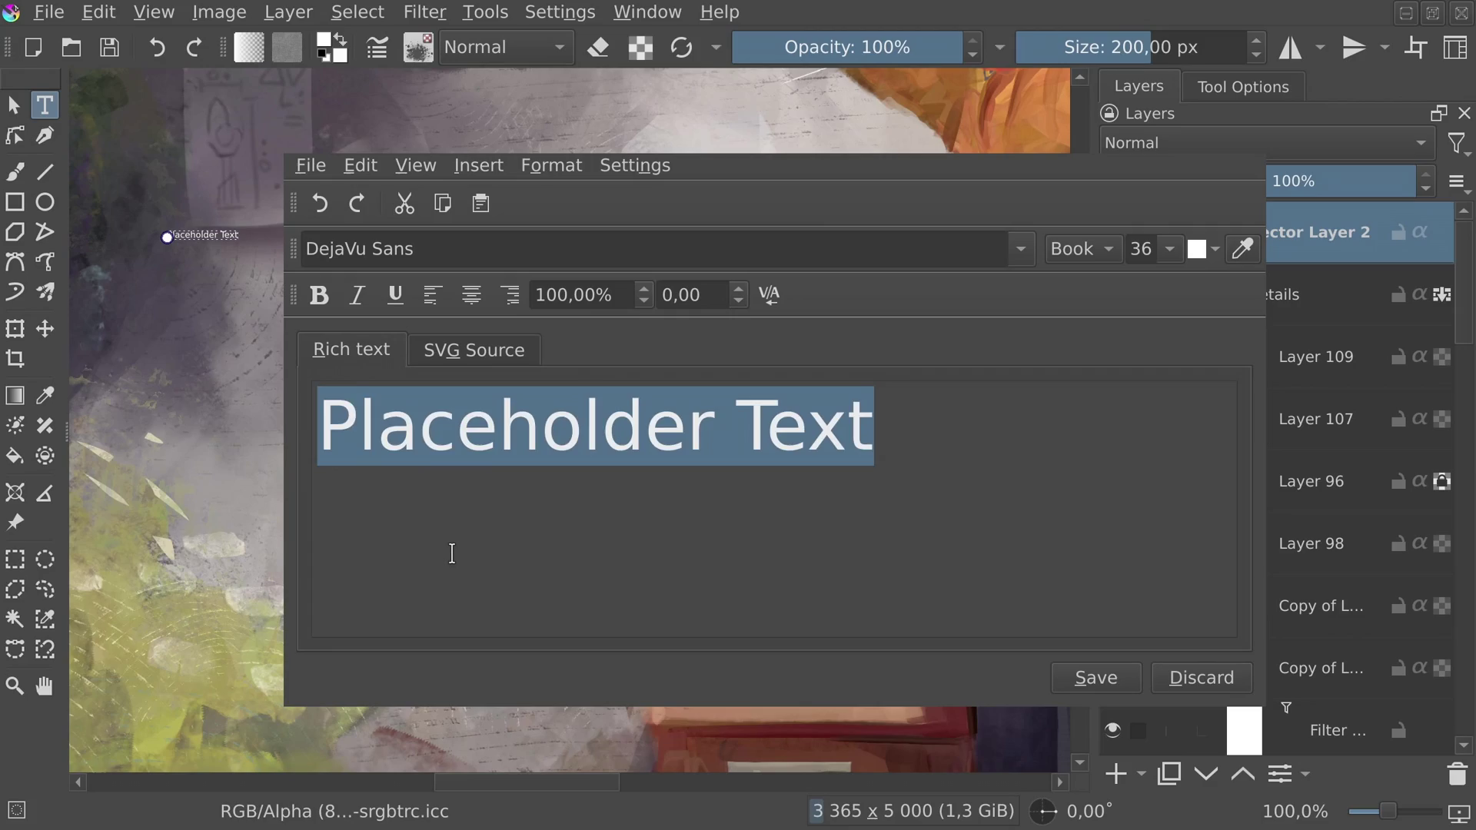
- Type 'My first text', apply it at font size 72, and close the text editor
text(My first te)
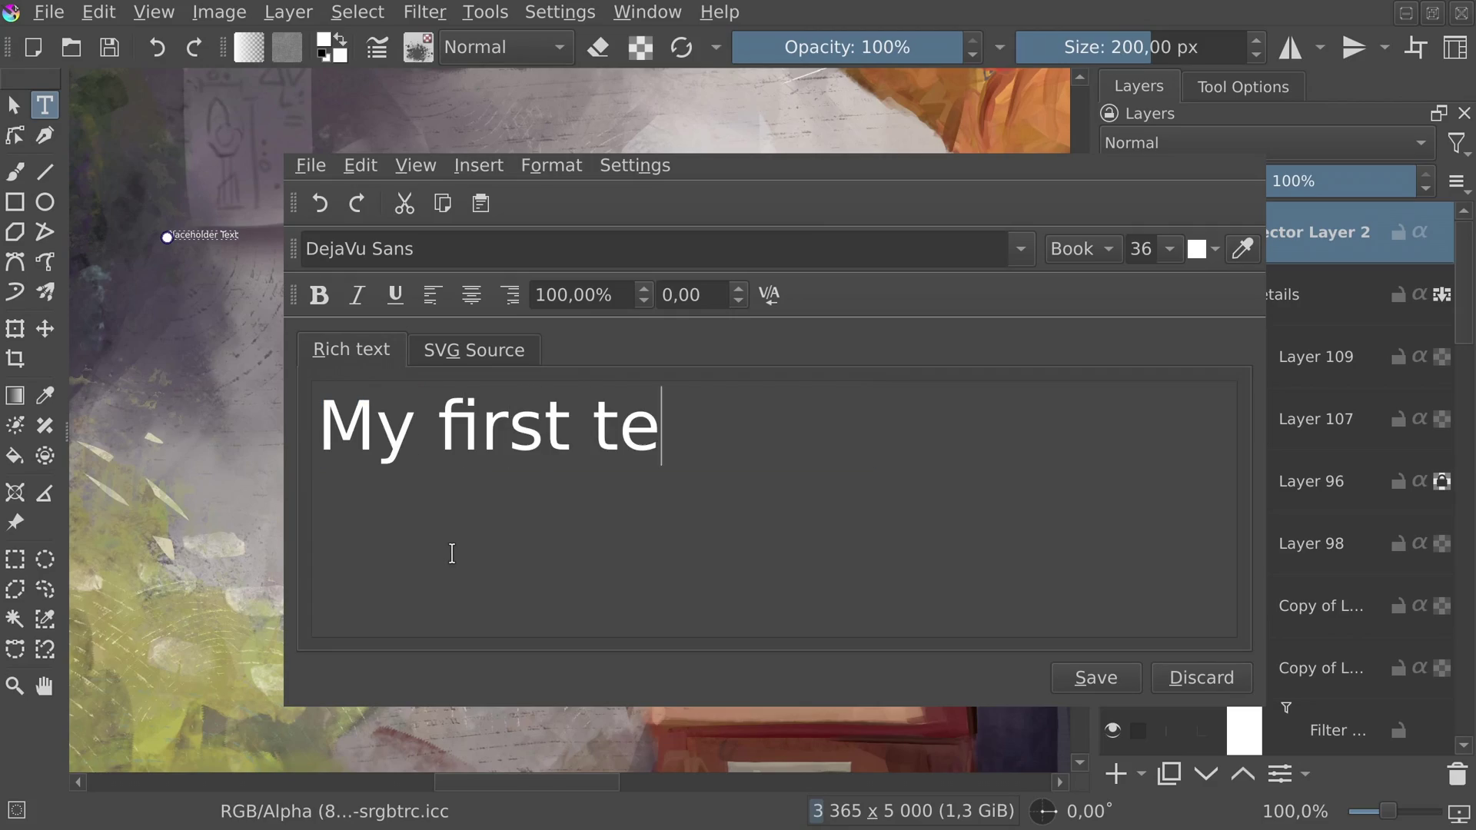
text(xt)
click(1092, 678)
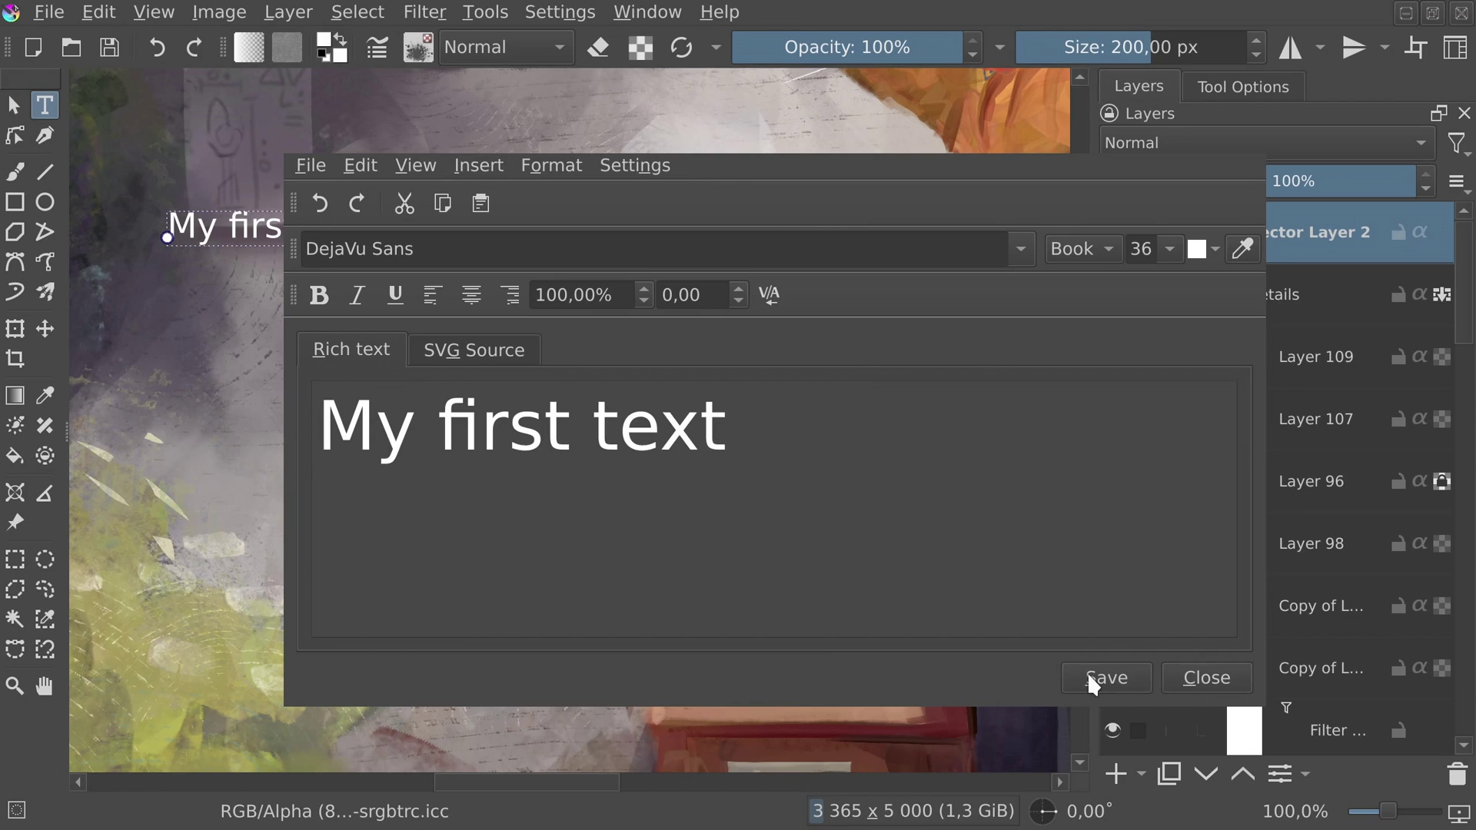
scroll(1157, 252, down, 2)
click(1116, 675)
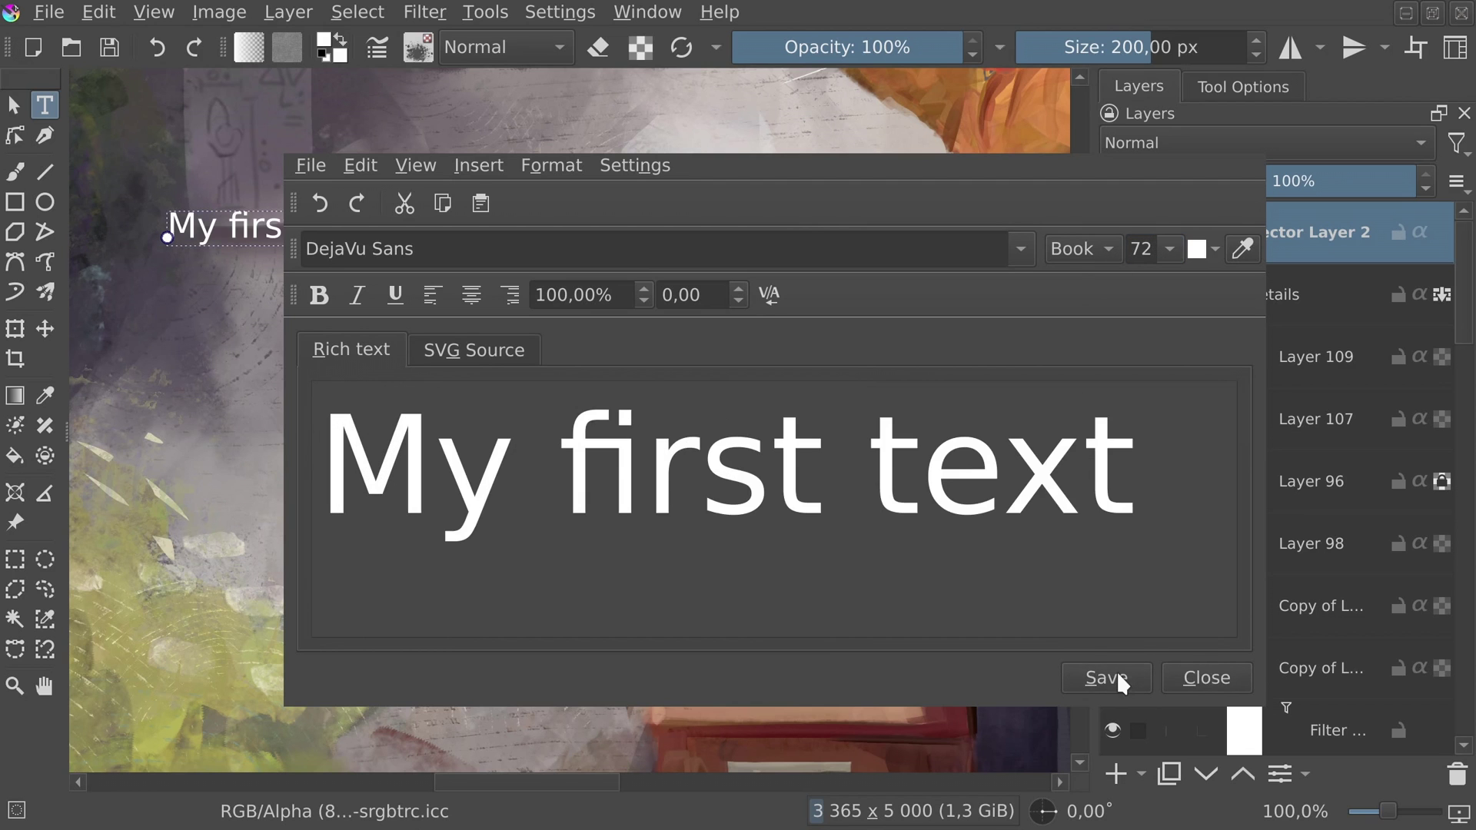
click(1203, 678)
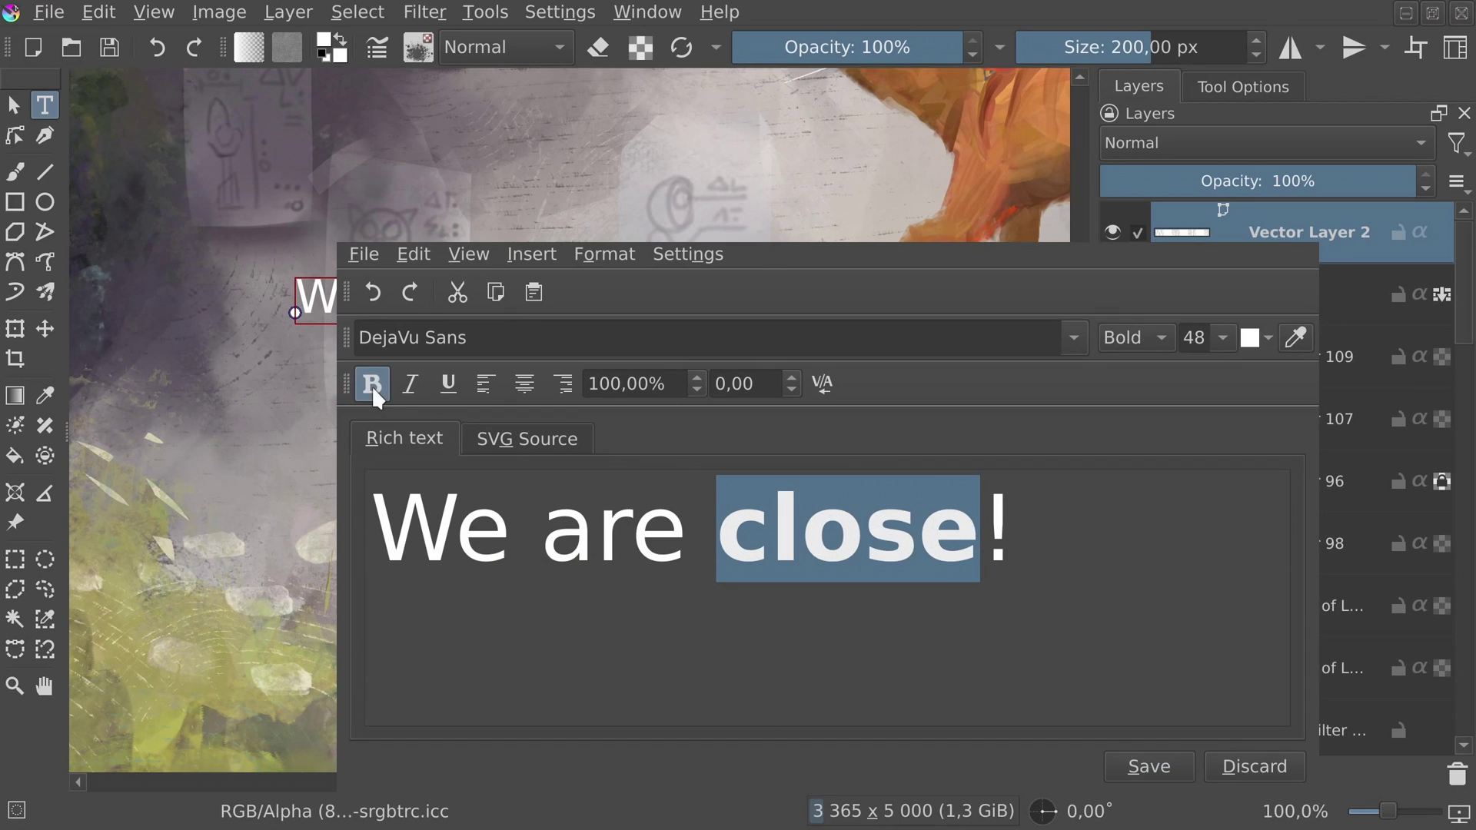
- Strike through 'lo' in 'close' and paste a paintbrush emoji after the '!'
click(769, 533)
drag(769, 533, 863, 536)
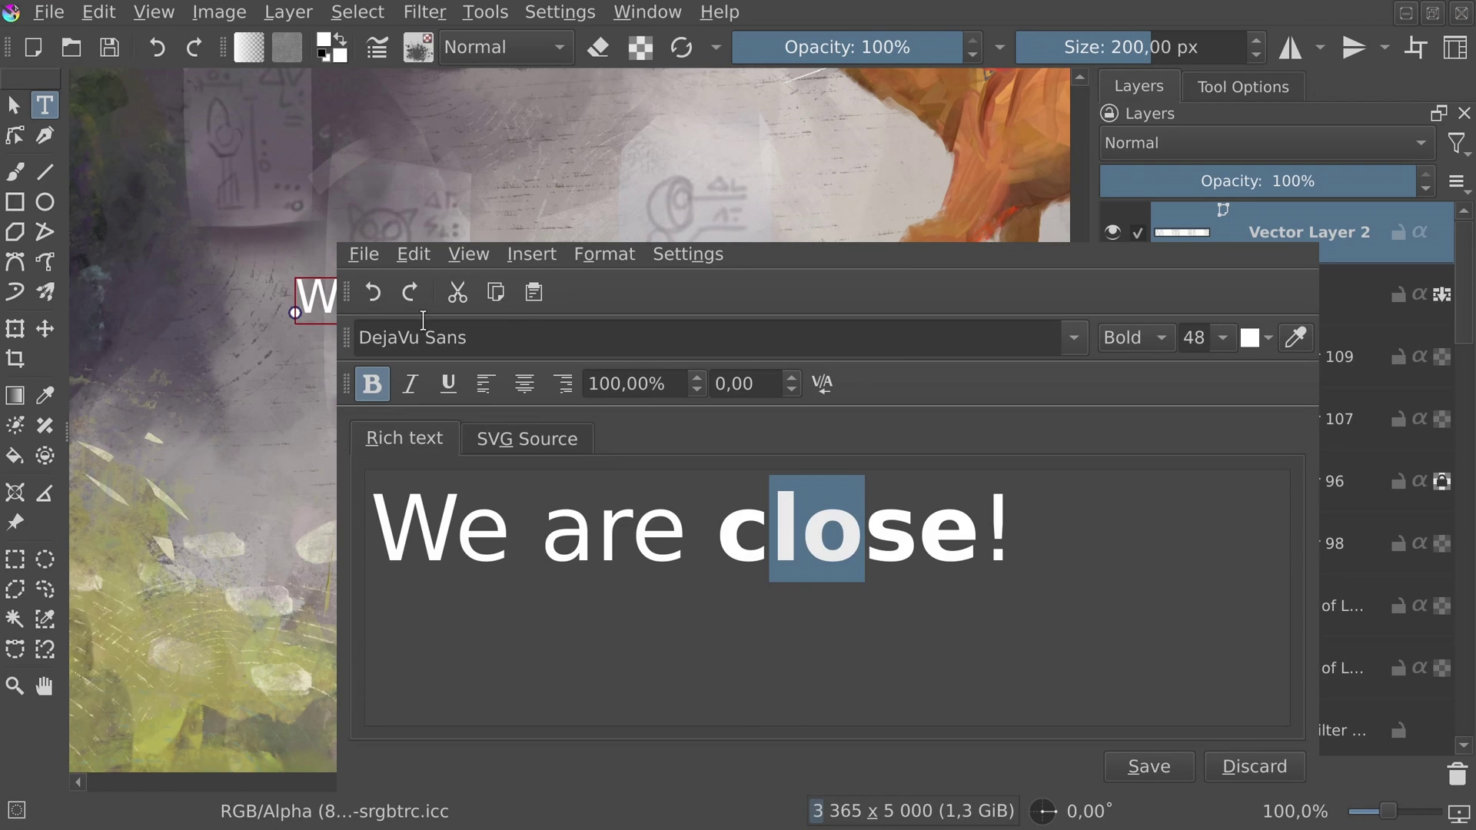
click(588, 254)
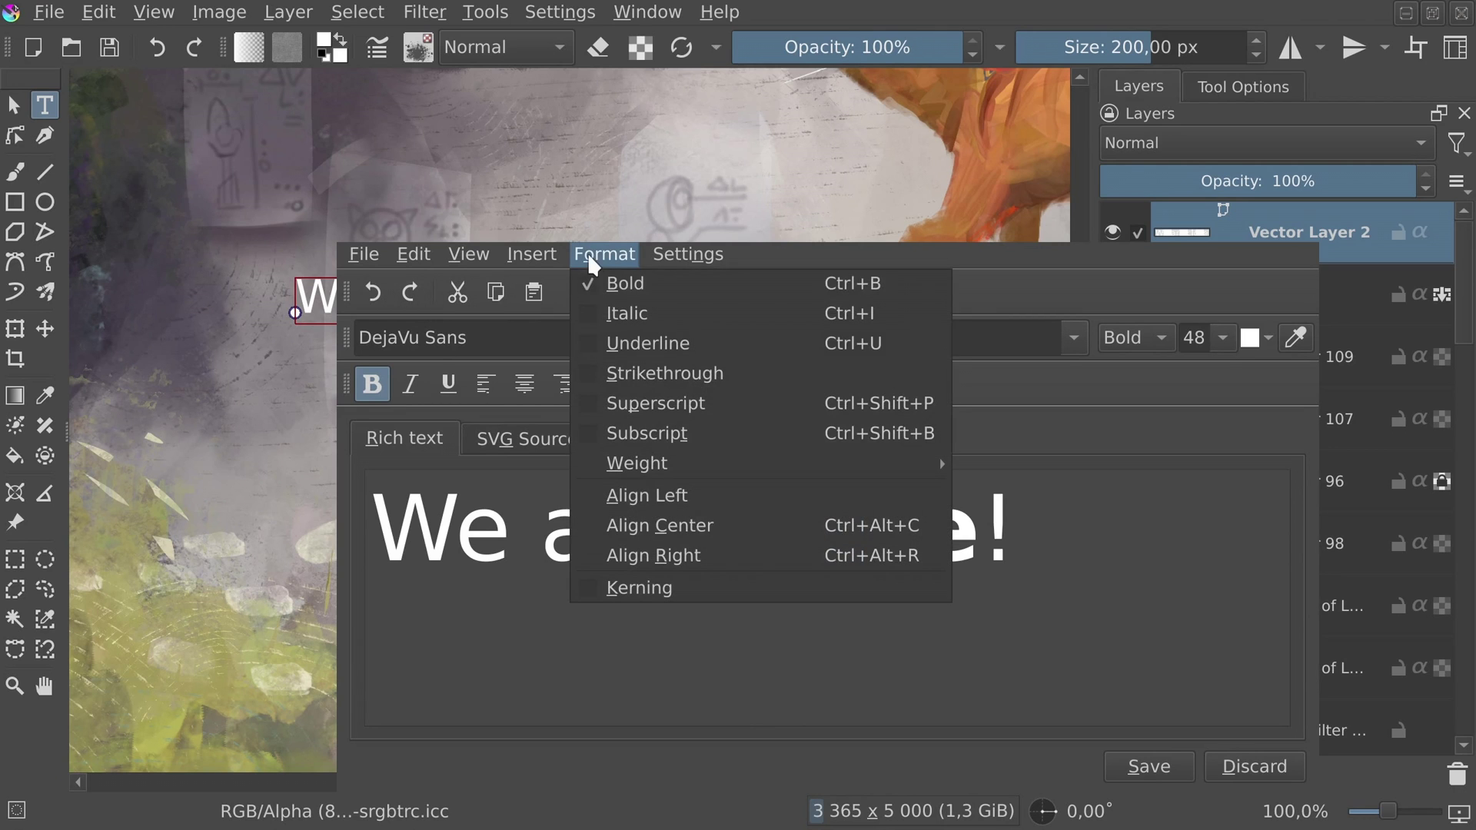
click(622, 370)
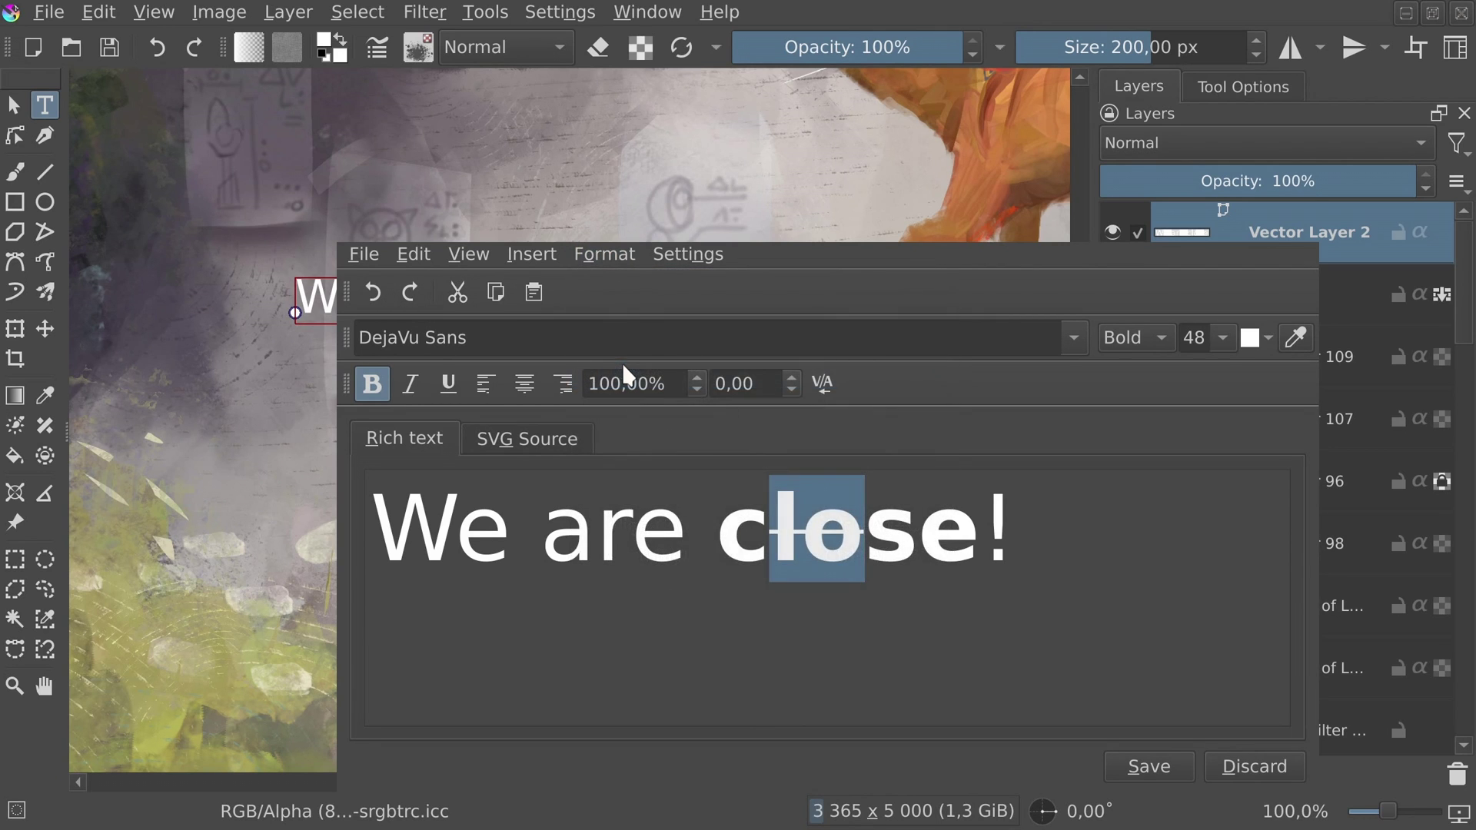
click(1031, 533)
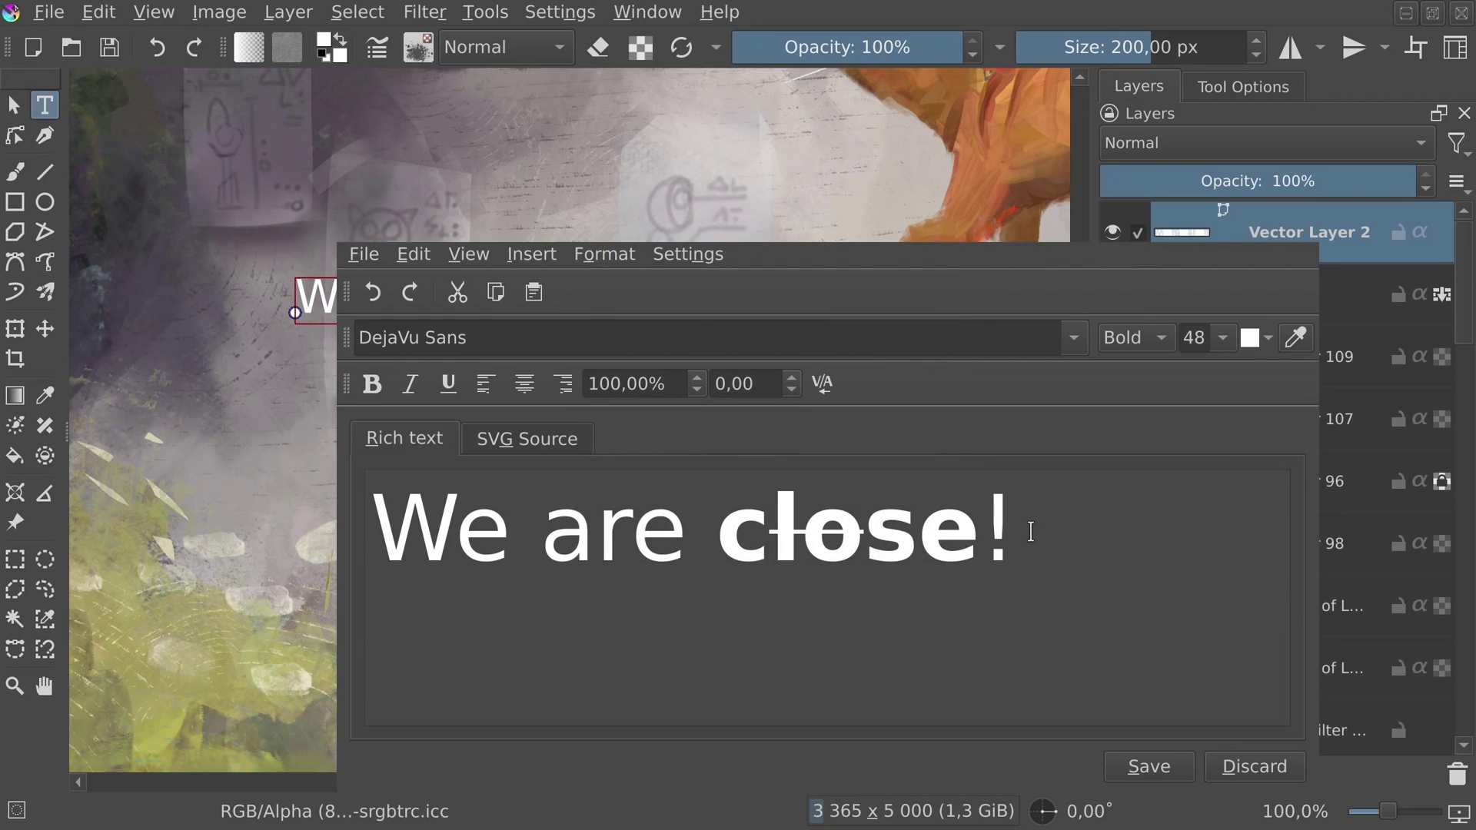
text(🖌)
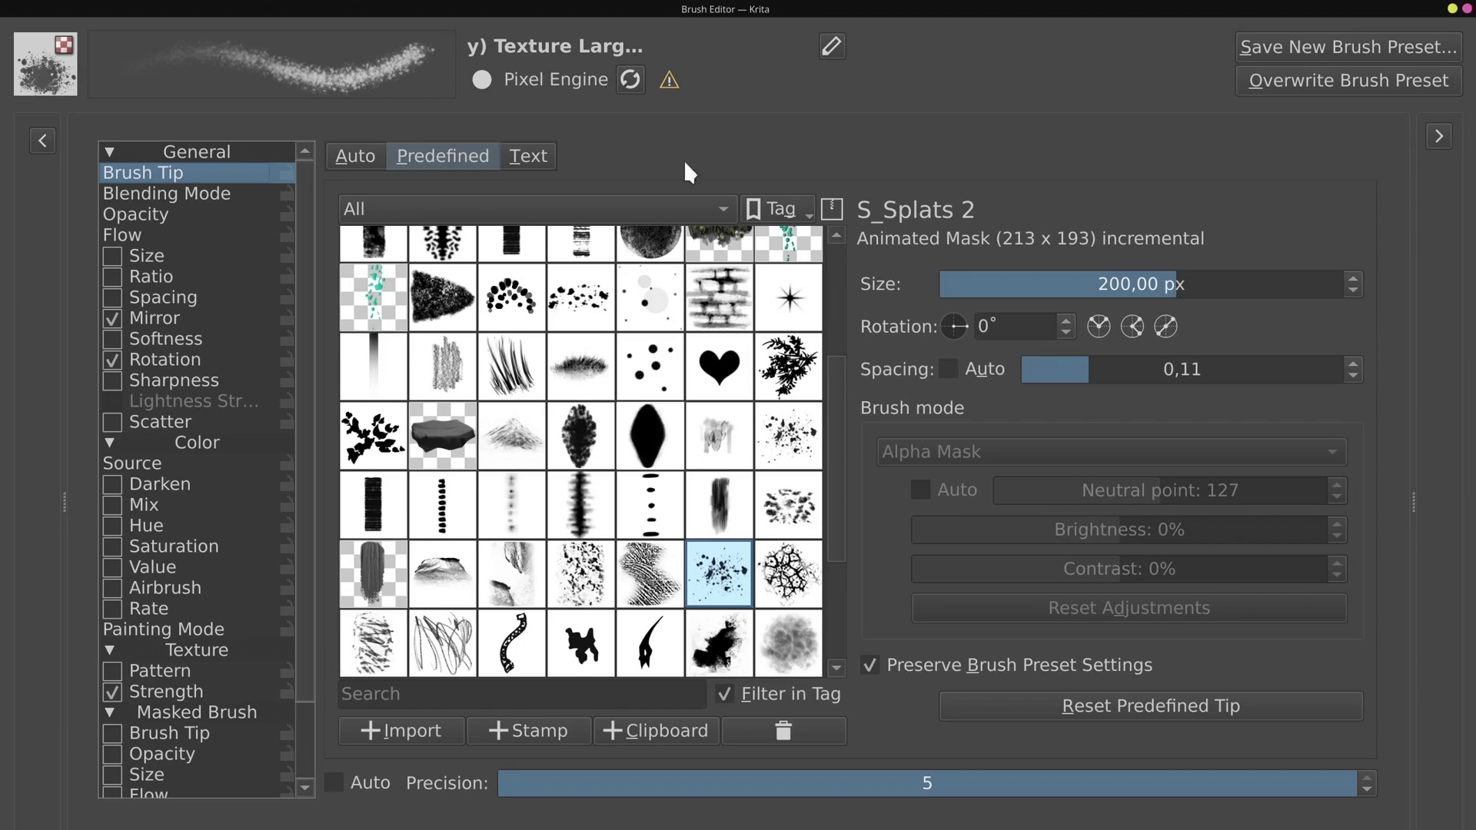
- Set the brush tip to 47,78 px size, 30° rotation and 0,78 spacing
drag(1128, 262, 1086, 283)
click(966, 319)
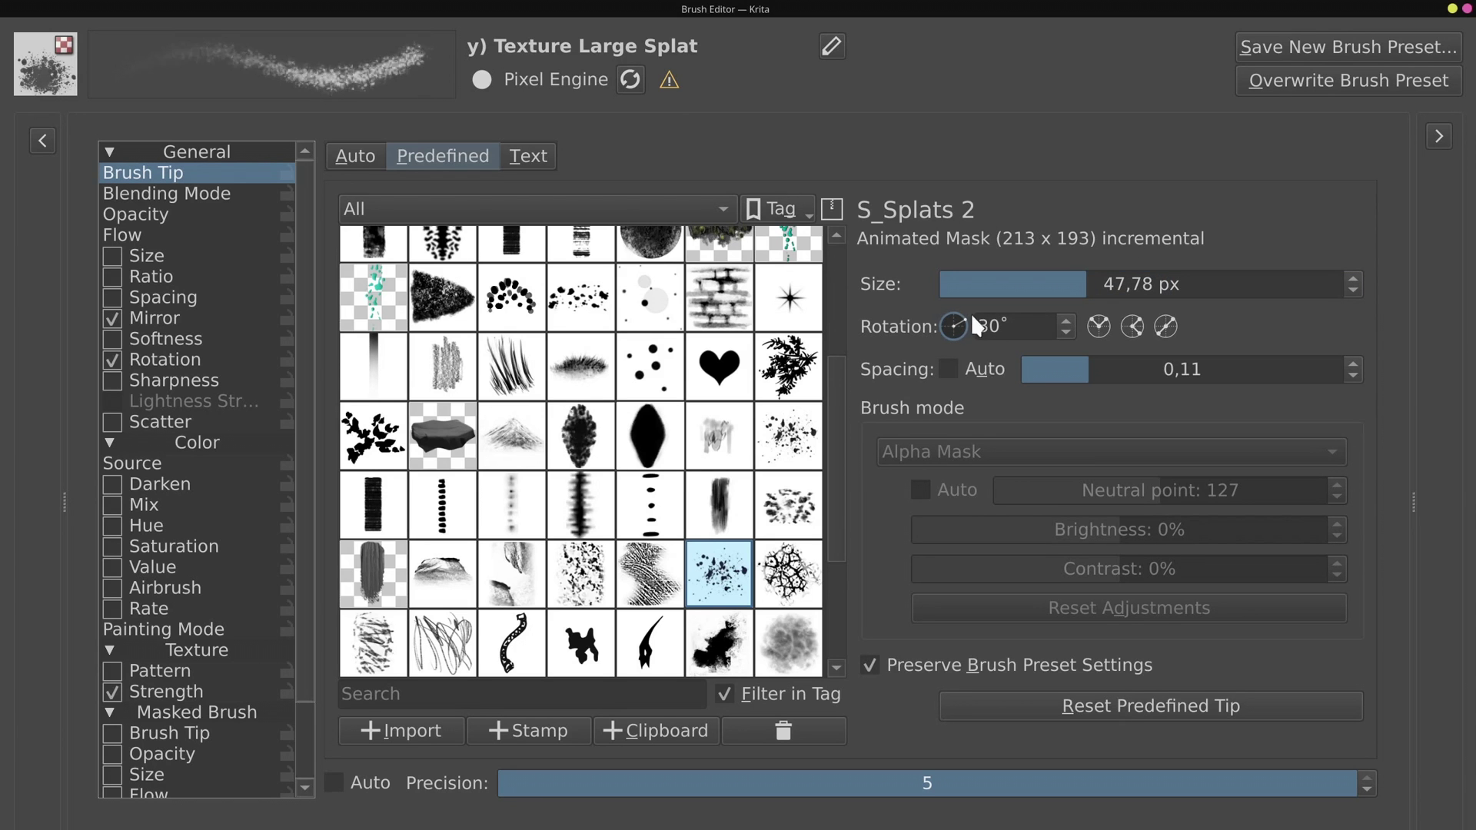
drag(1080, 369, 1156, 369)
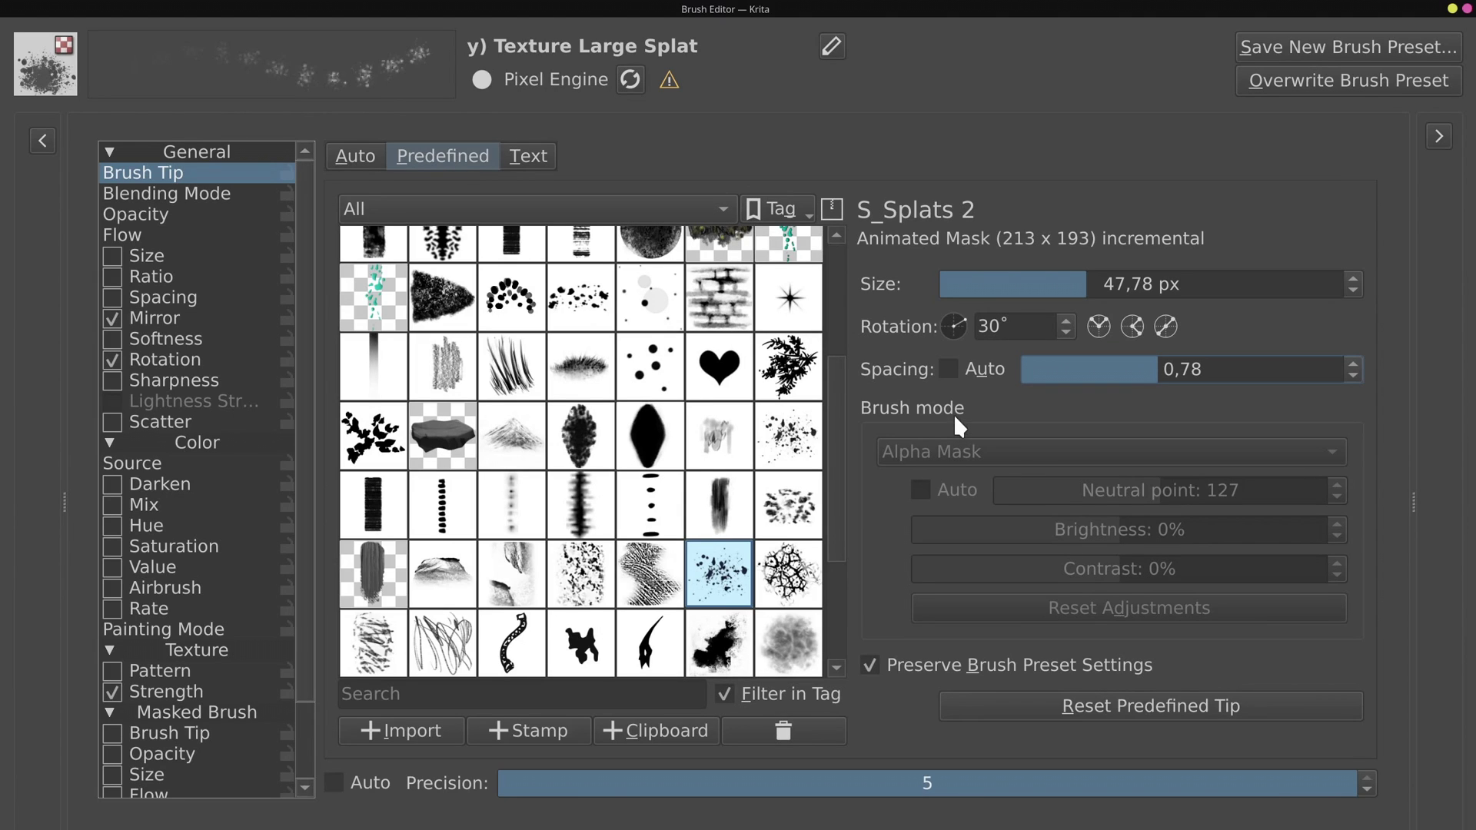
- Make opacity follow pen pressure and add three raised points to the pressure curve
click(150, 191)
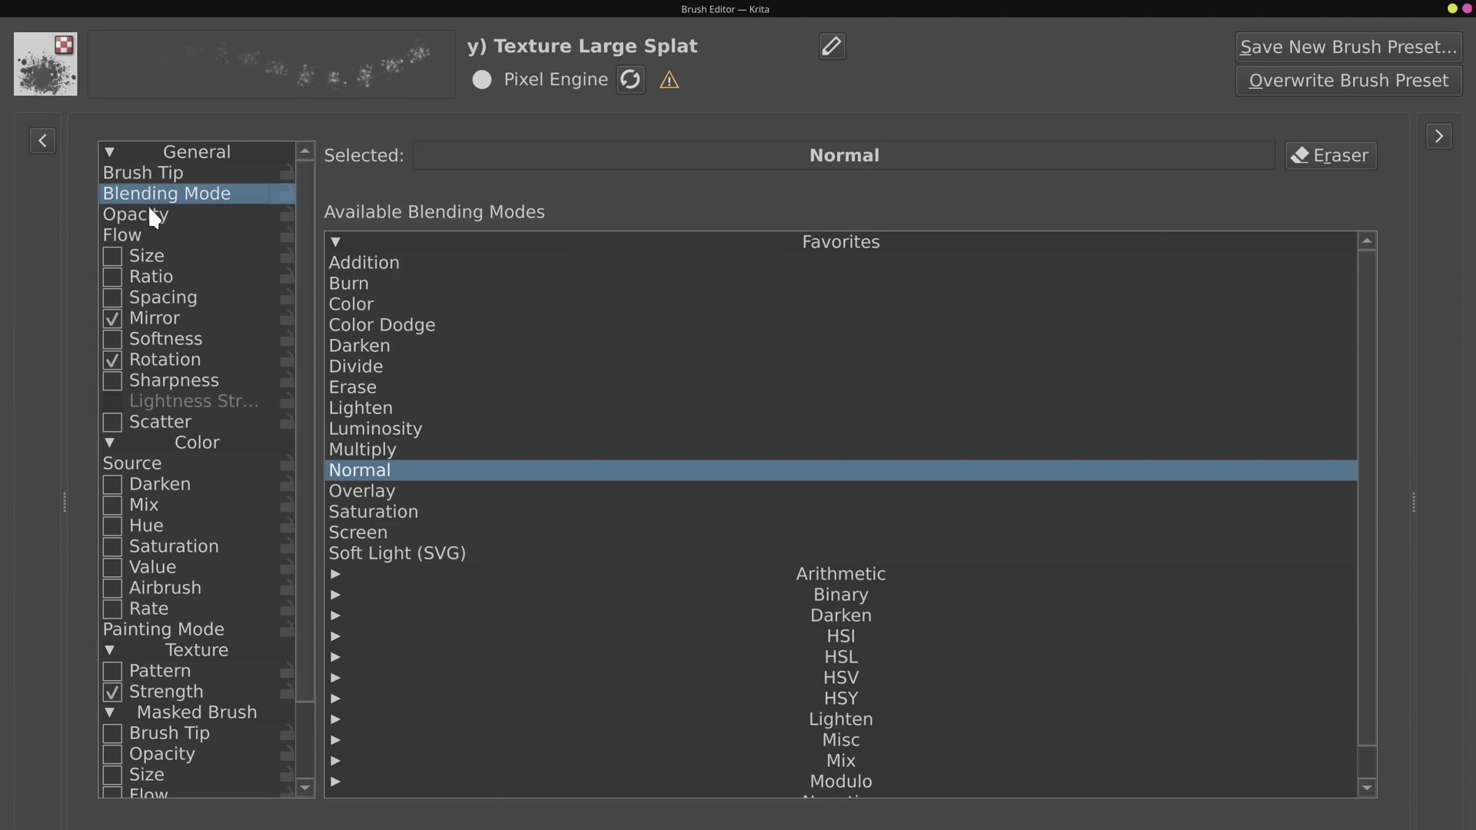
click(154, 216)
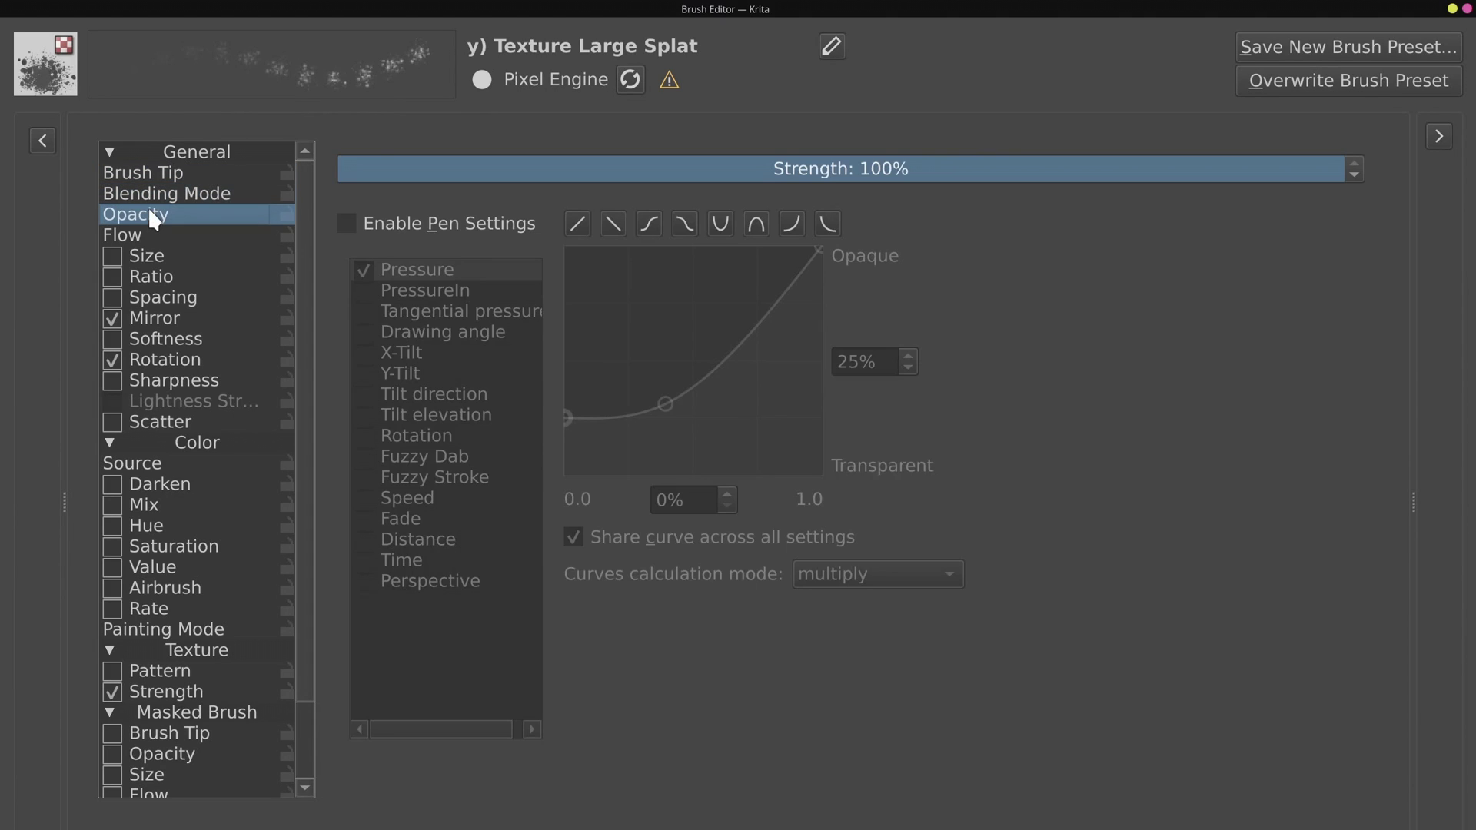
click(418, 223)
drag(674, 396, 662, 374)
drag(726, 345, 732, 360)
drag(774, 305, 769, 300)
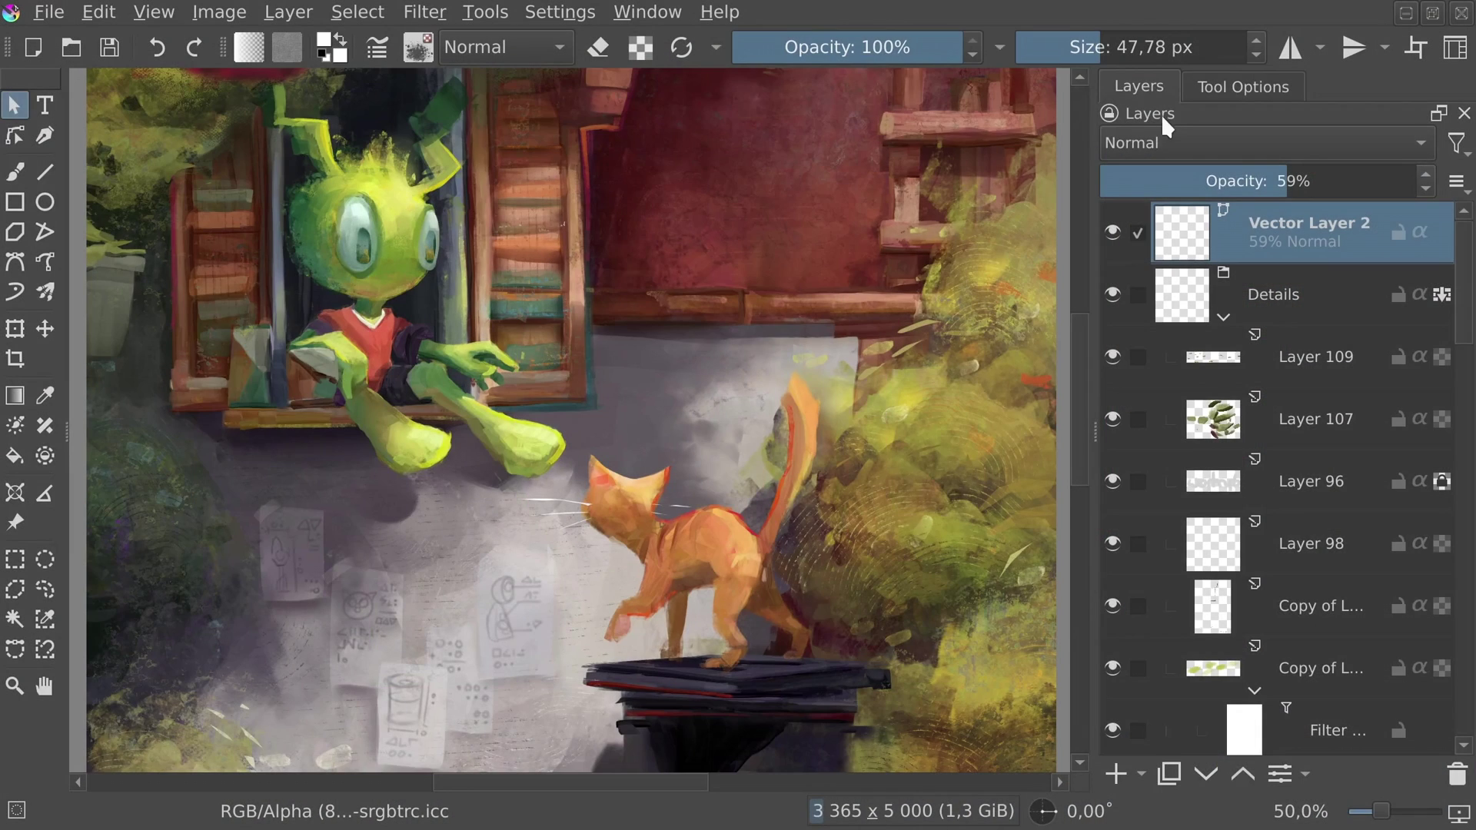
- Detach the Layers docker to float over the canvas and shrink it
drag(1162, 114, 403, 150)
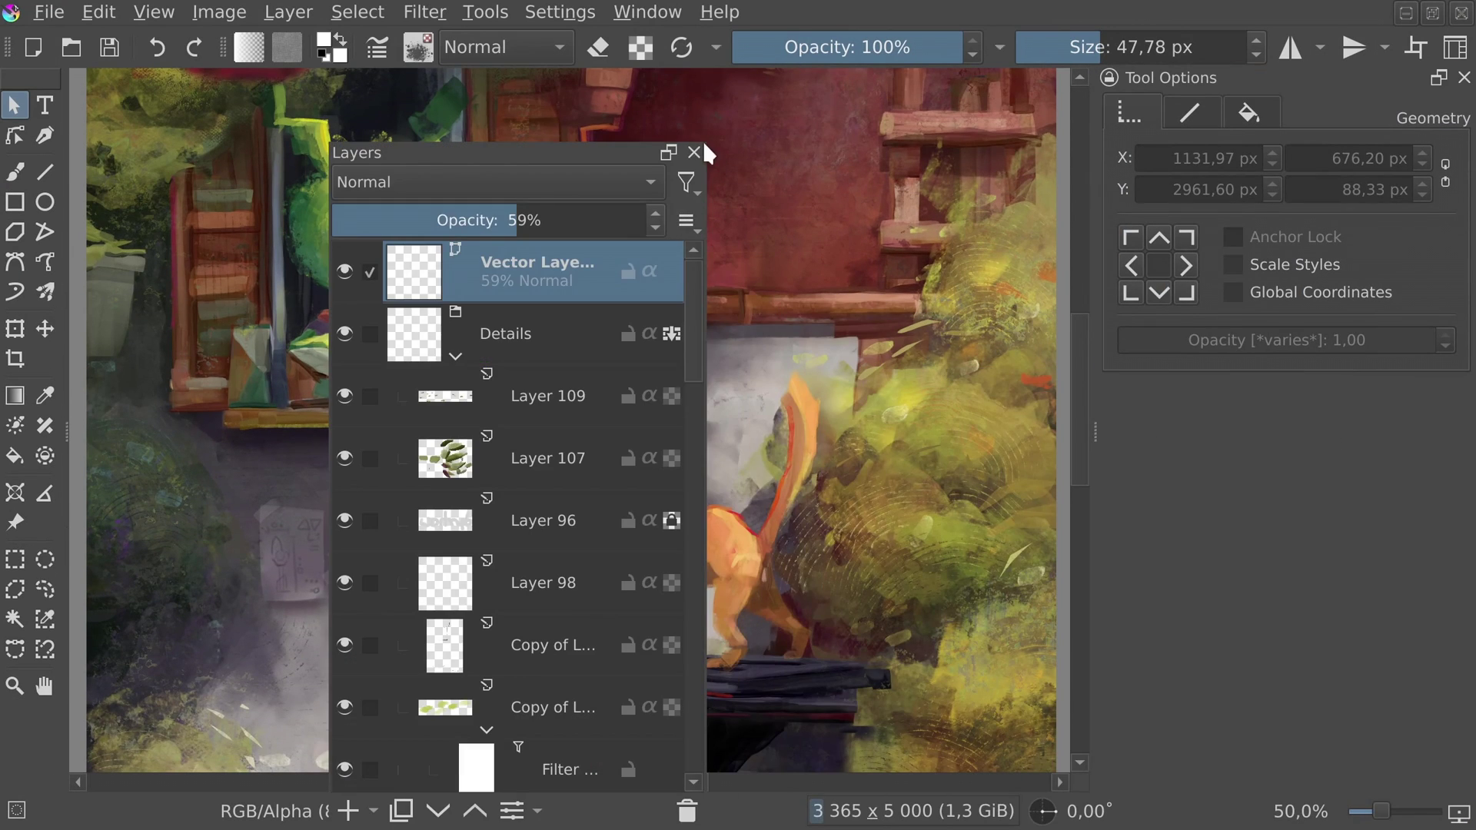
drag(692, 149, 626, 438)
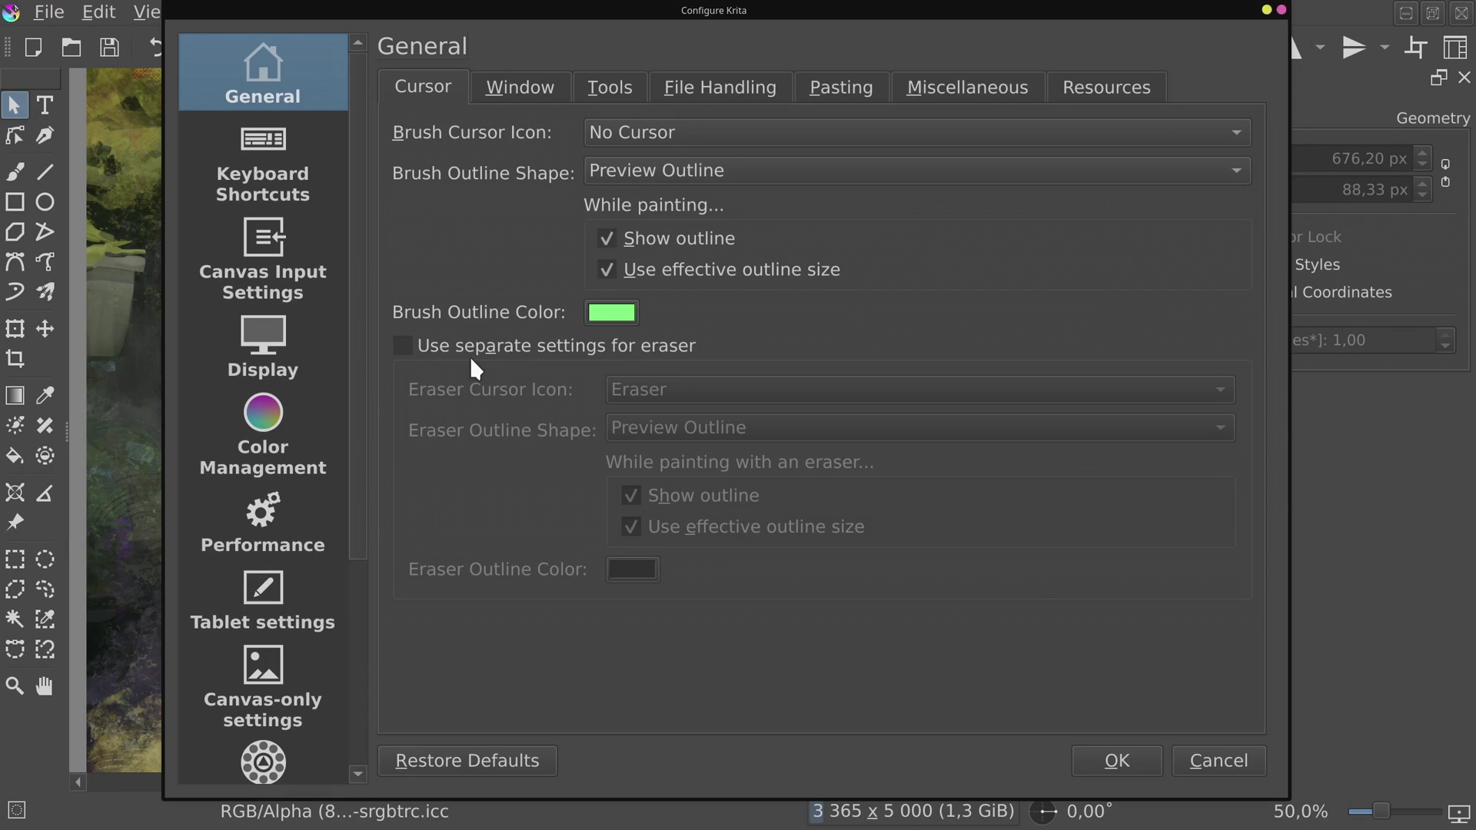
- Try the Zoom Margin, File Handling and local-copy pasting options, then cancel without saving
click(543, 85)
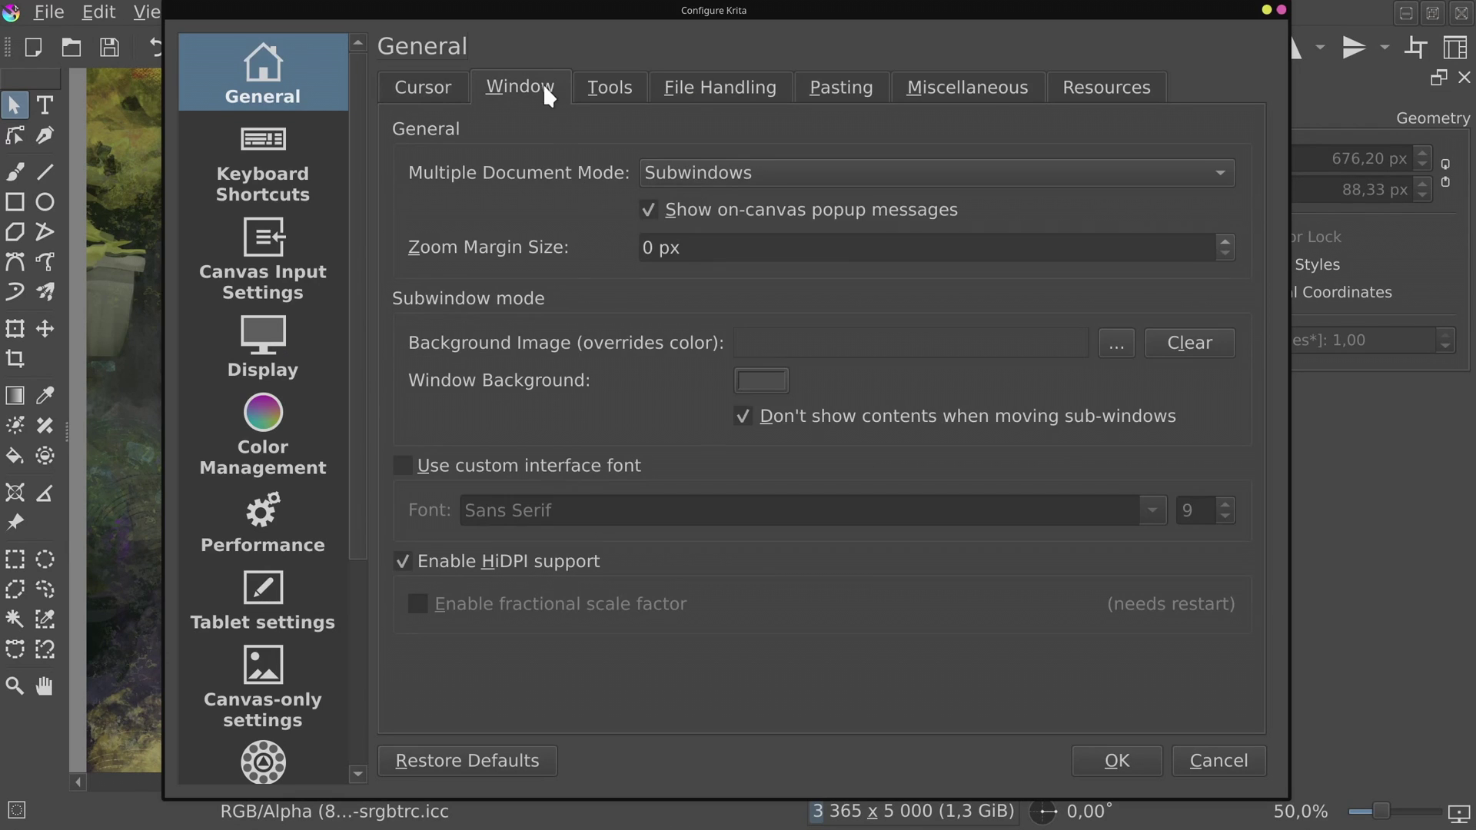
click(666, 246)
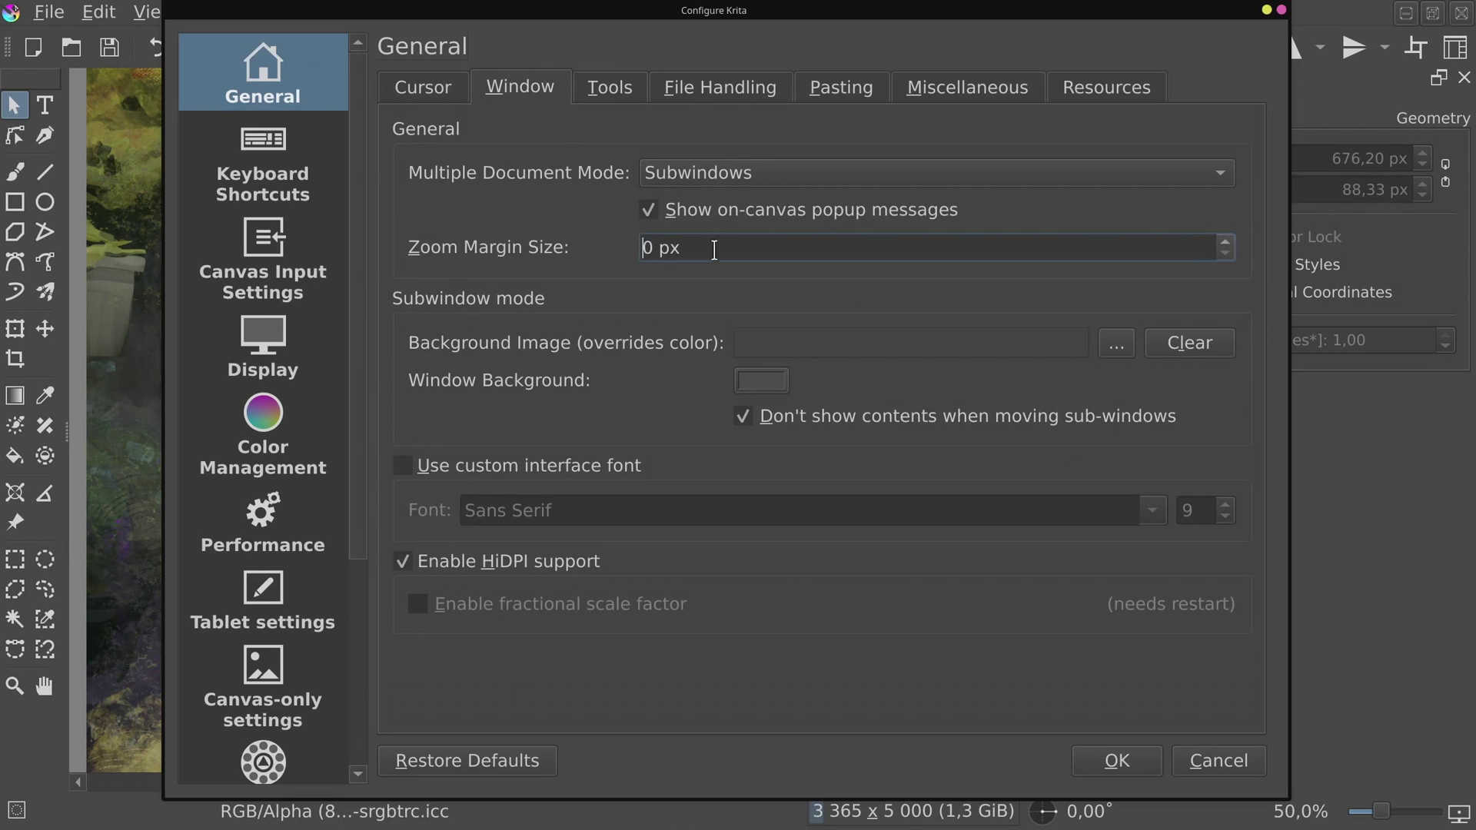
click(721, 84)
scroll(741, 295, down, 1)
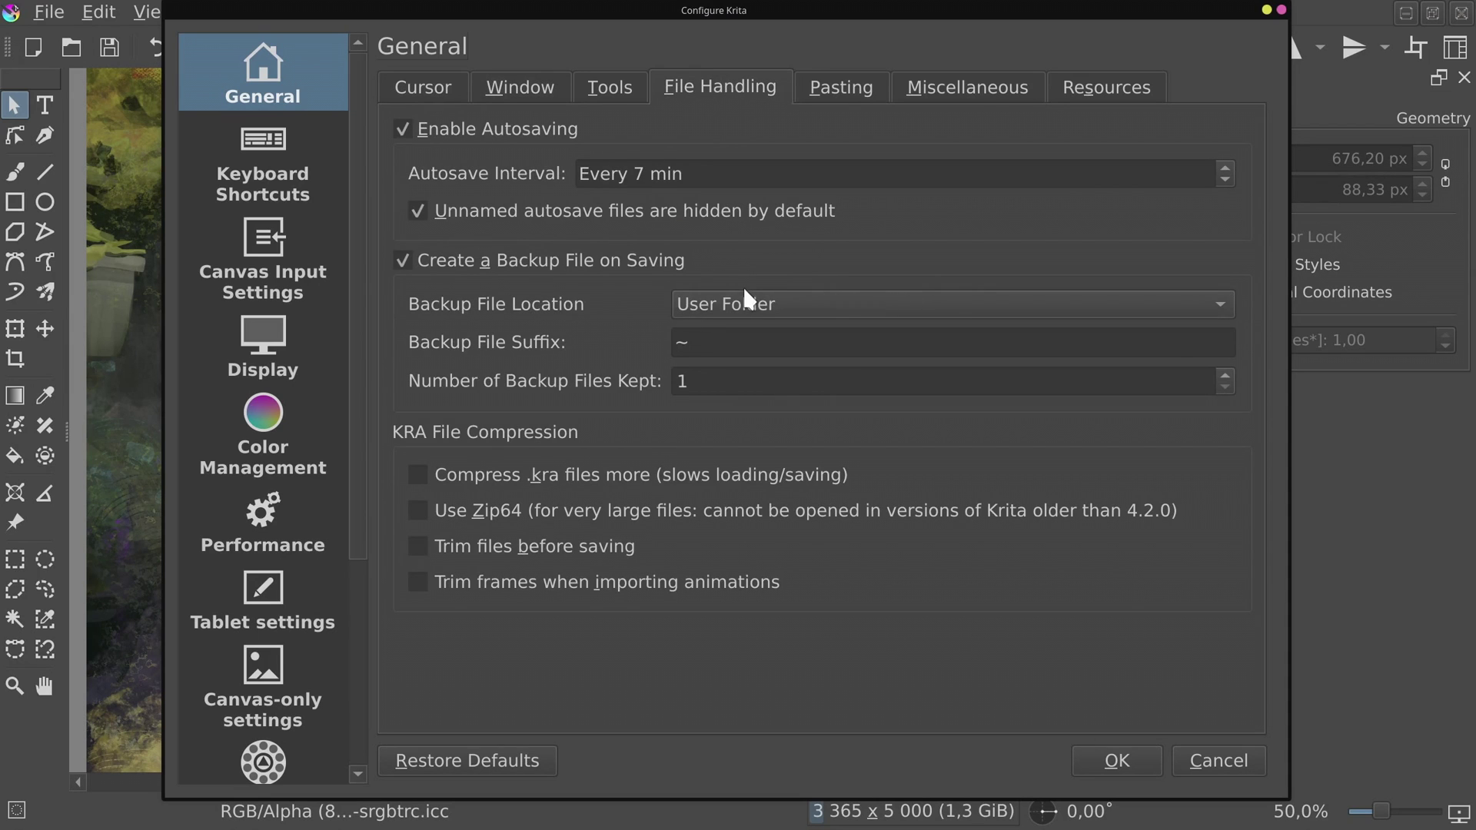
click(841, 91)
click(644, 236)
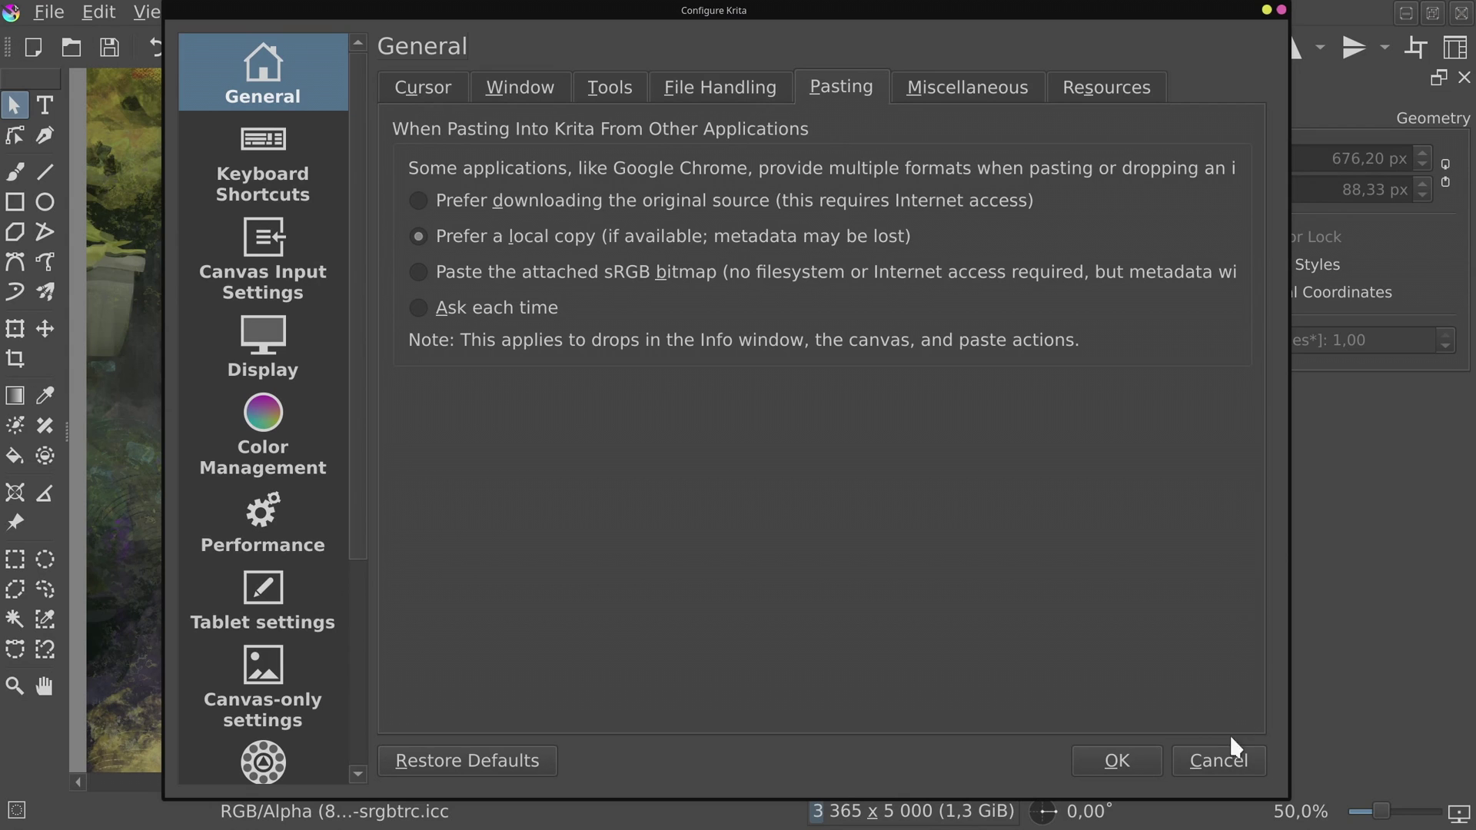
click(1218, 759)
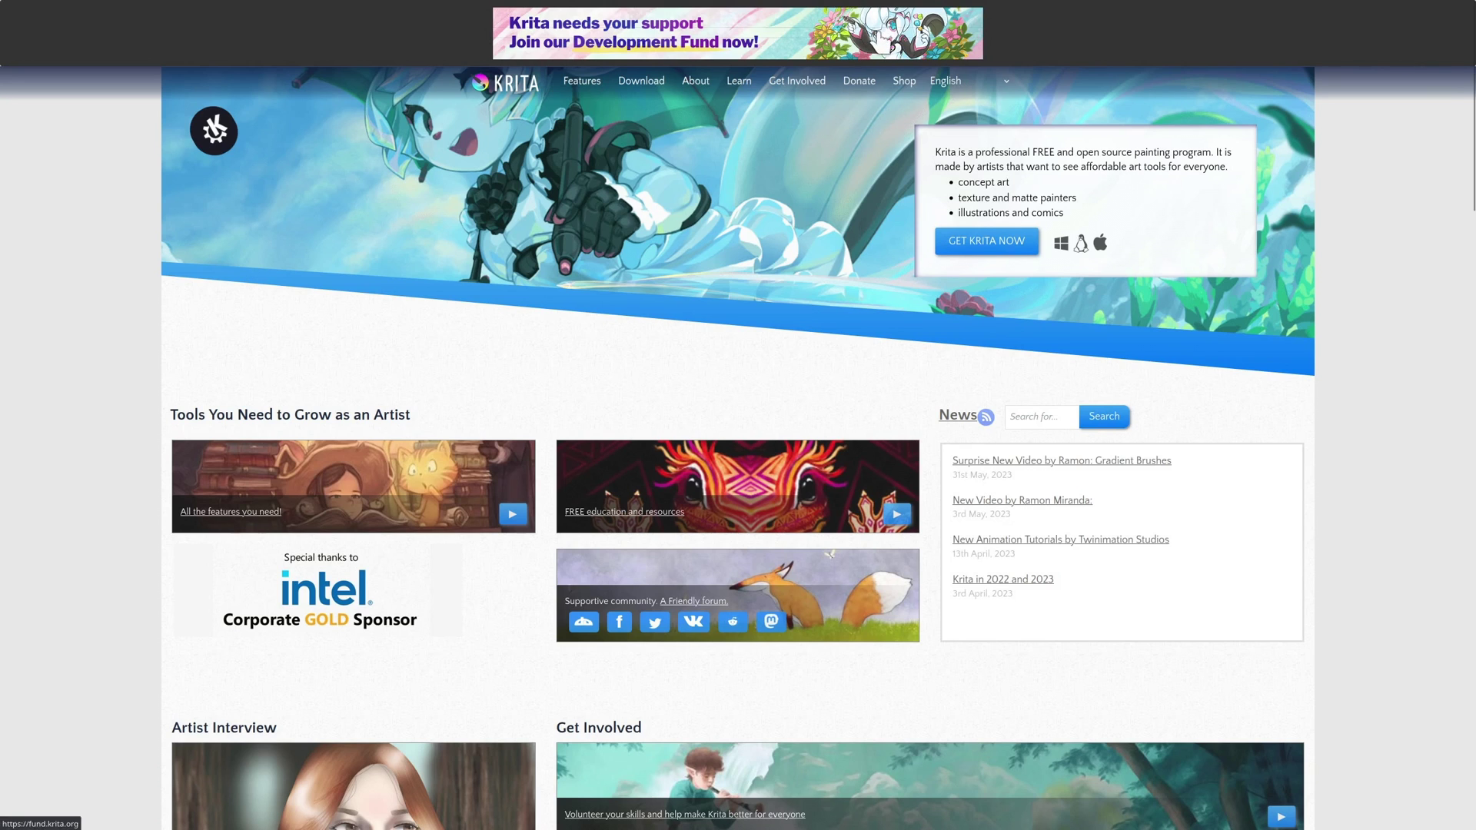
- Open the Development Fund page from the banner and autoscroll down to its credits and footer
click(880, 42)
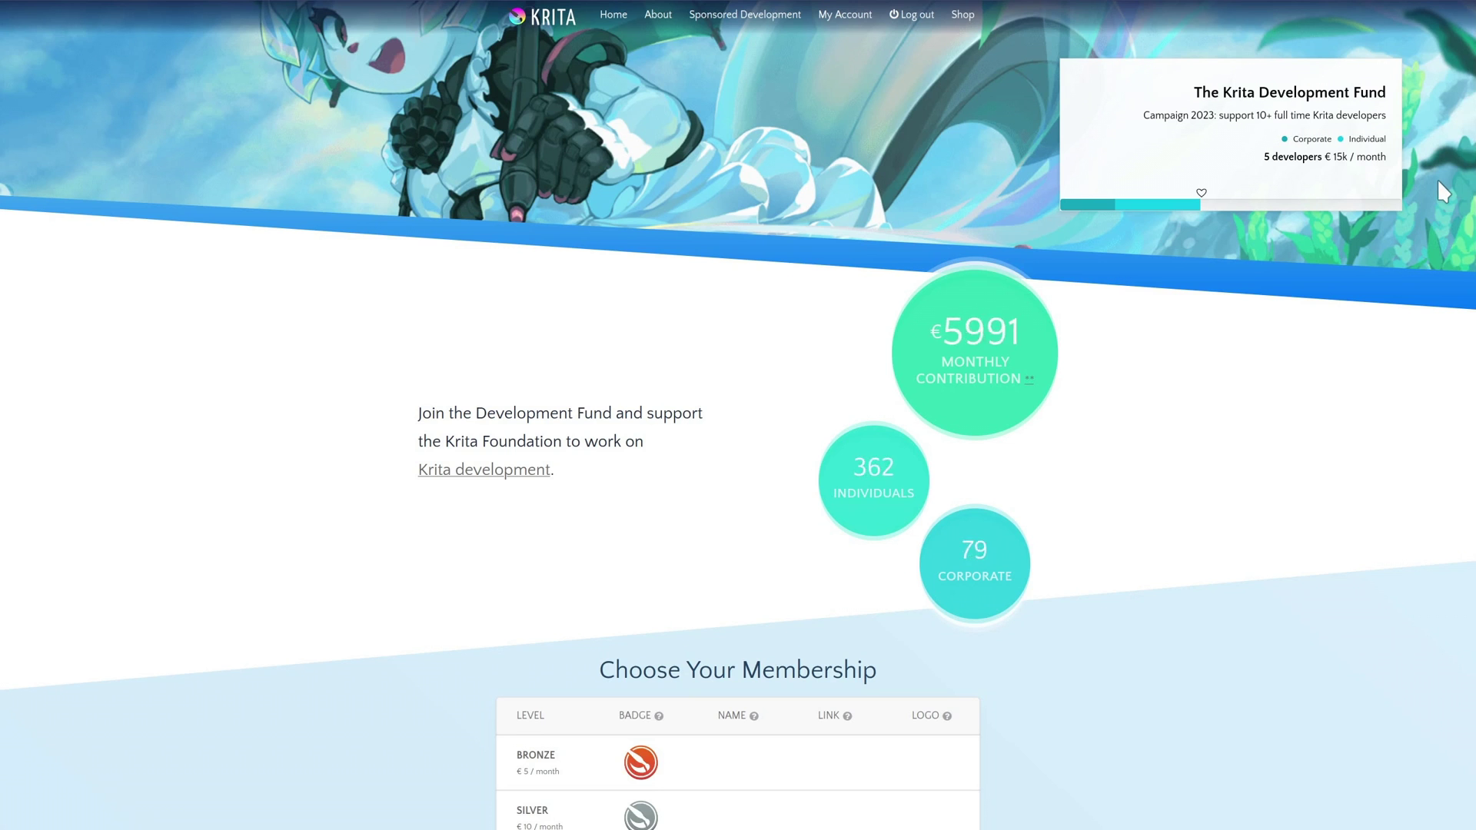
middle_click(1438, 185)
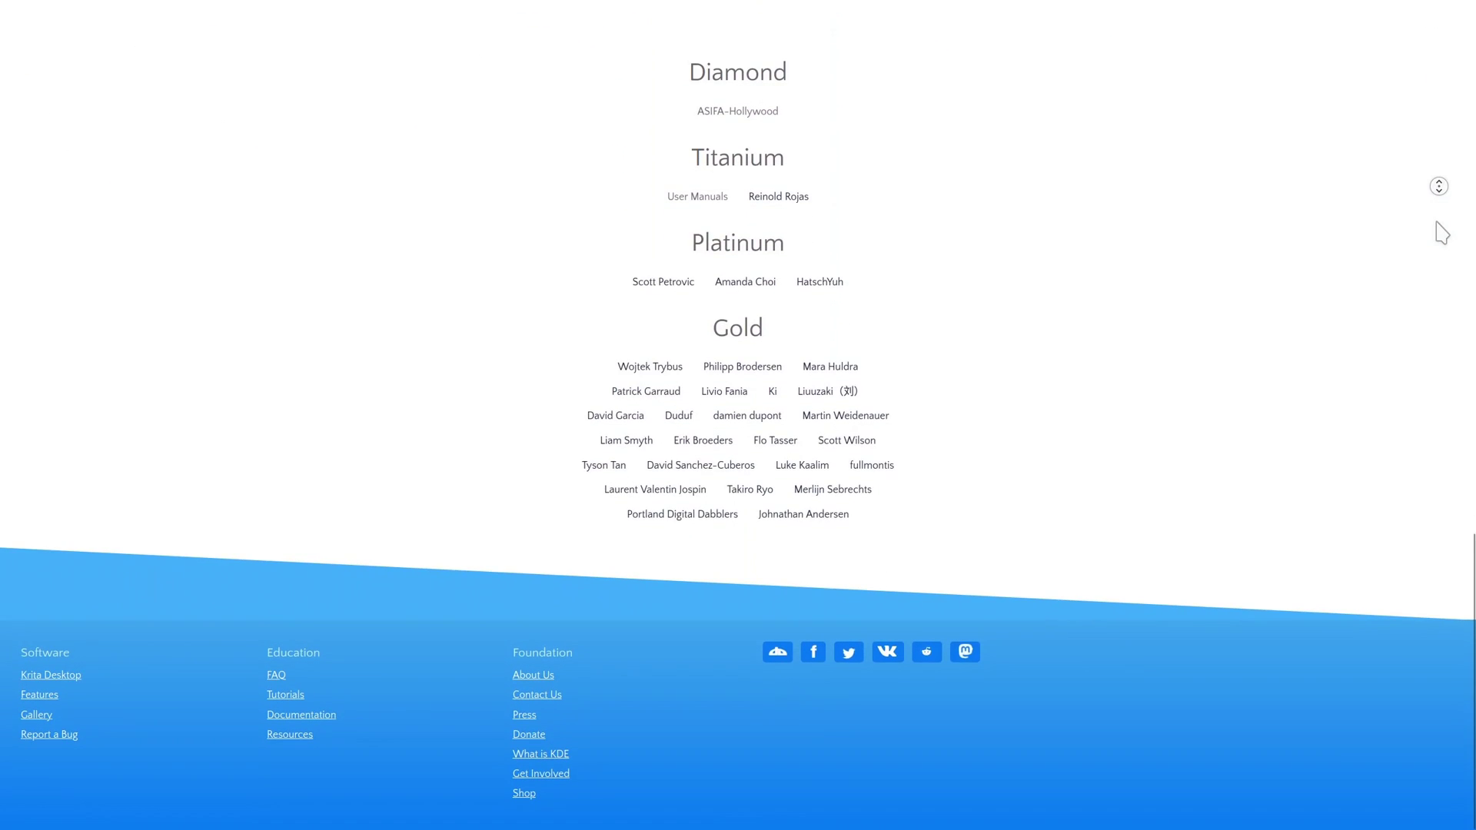
click(1307, 266)
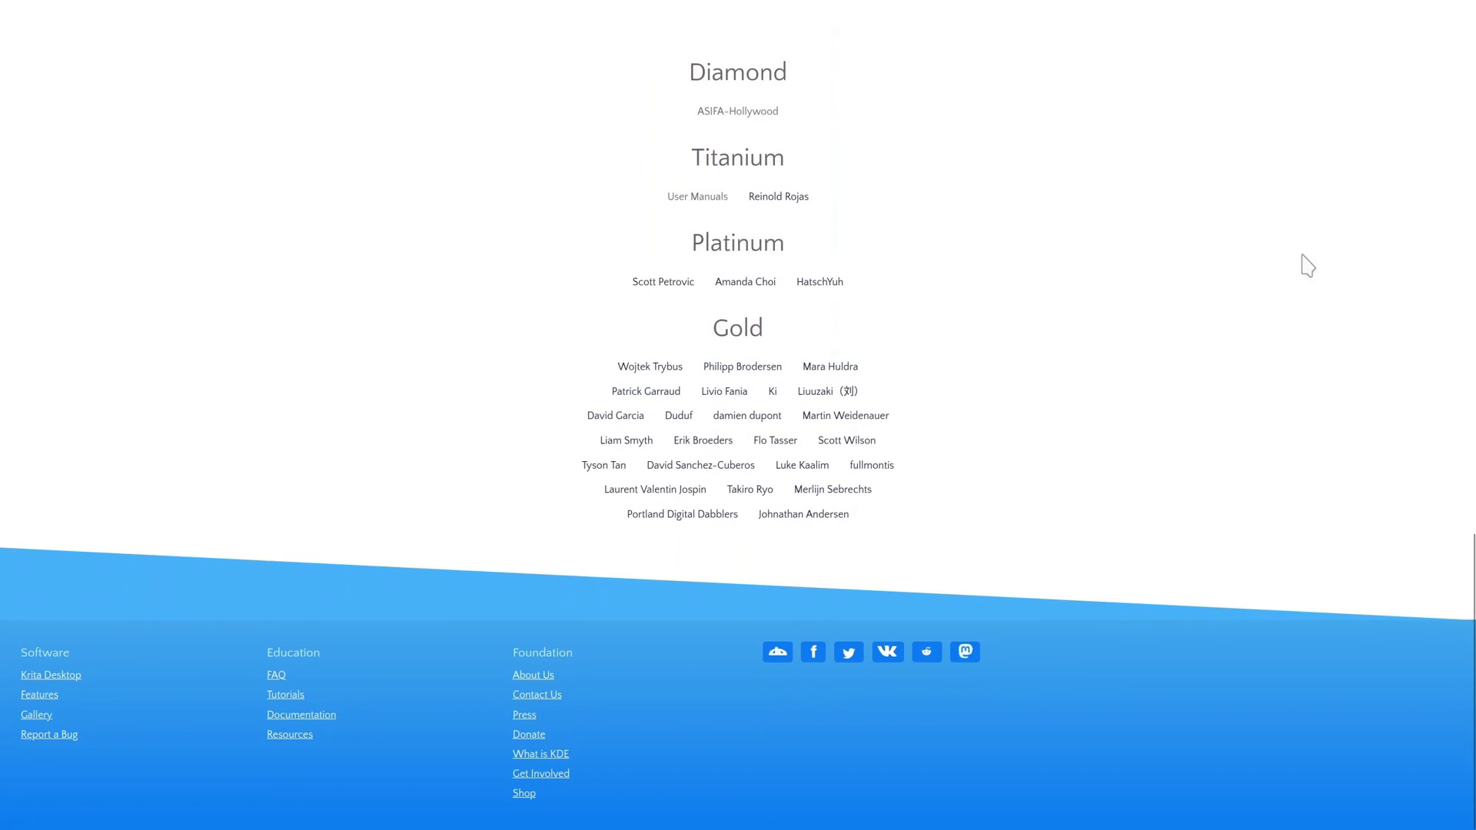